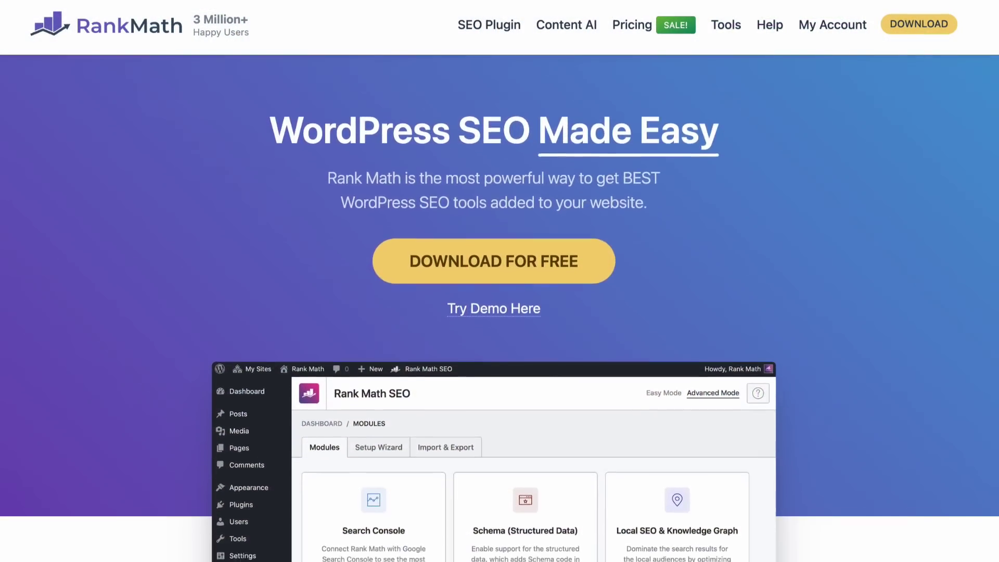
scroll(499, 281, down, 10)
scroll(499, 281, up, 10)
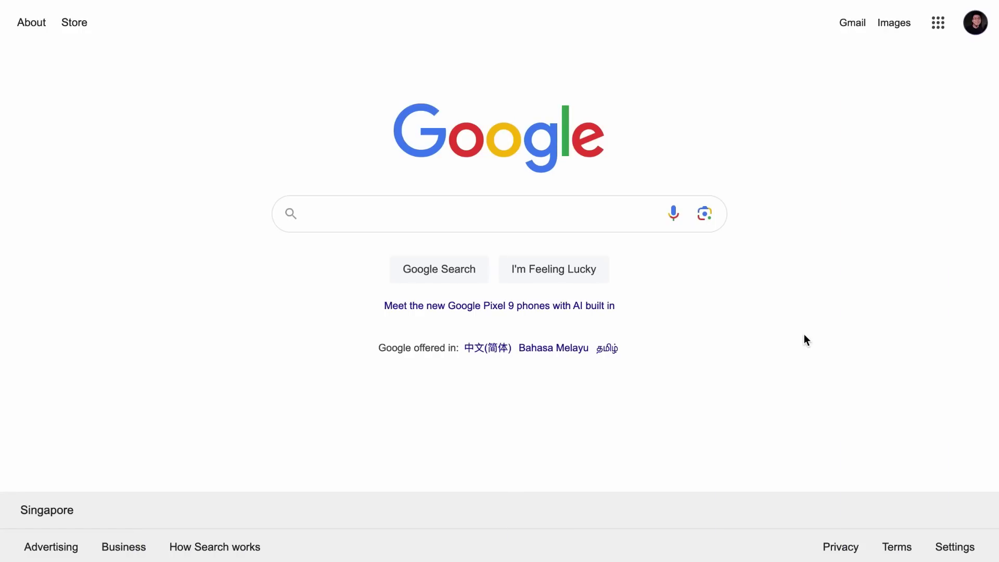
Search Google for "best free wordpress seo tools" and look through the results.
text(best free wordpress seo tools)
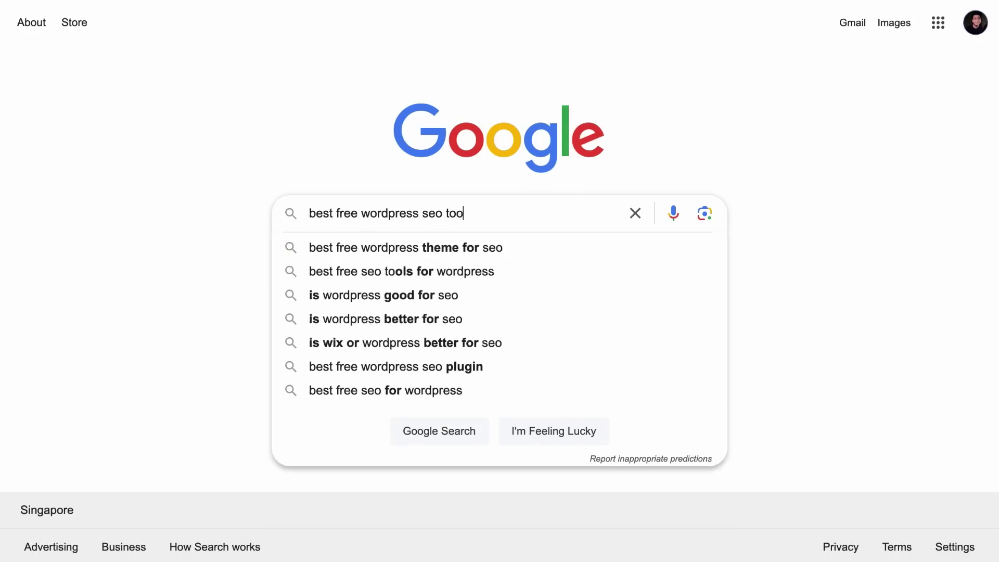
key(Return)
scroll(433, 308, down, 5)
scroll(432, 308, down, 8)
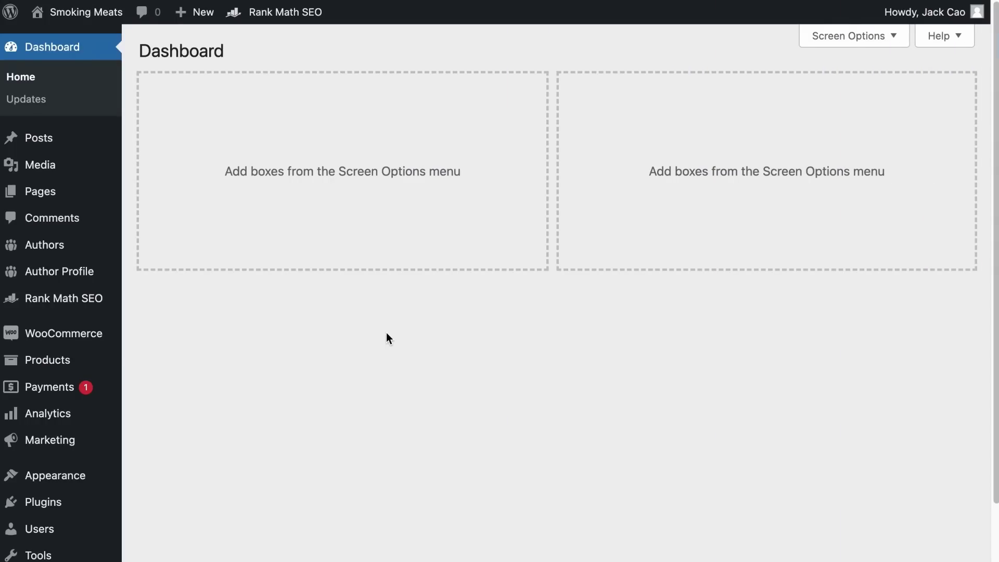
Open the WordPress Reading settings and look over the posts on the live Smoking Meats front page.
scroll(90, 396, down, 3)
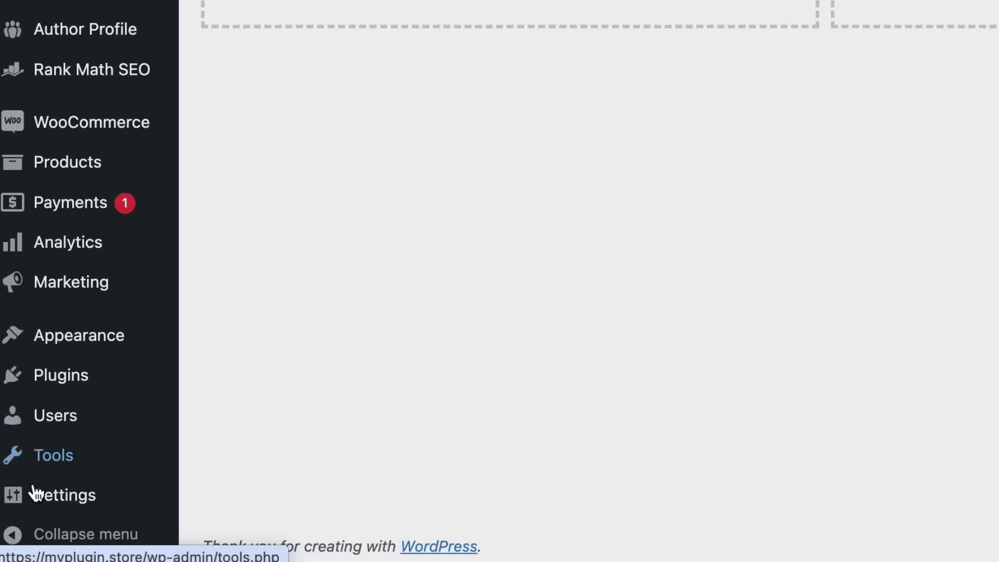
mouse_move(15, 523)
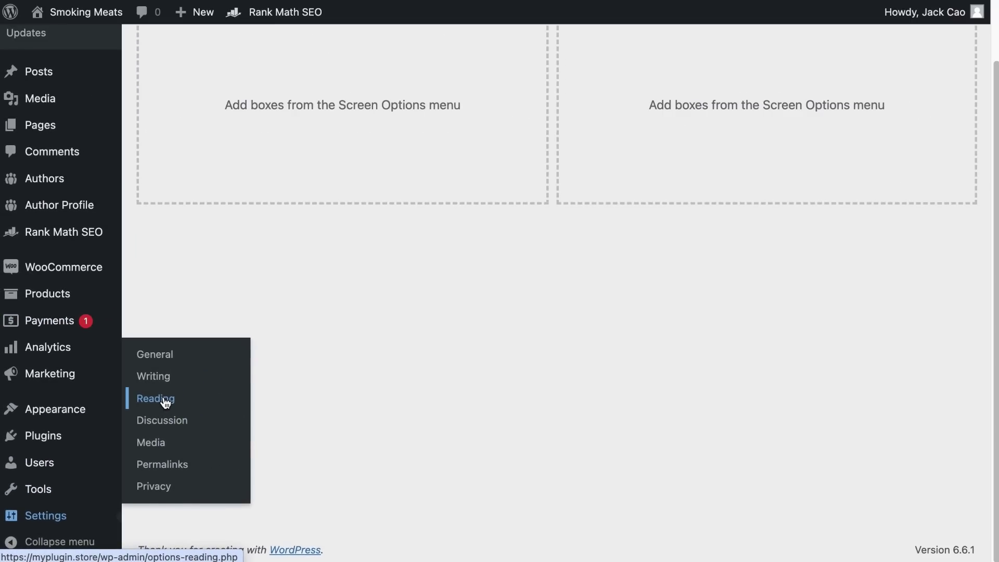
click(156, 399)
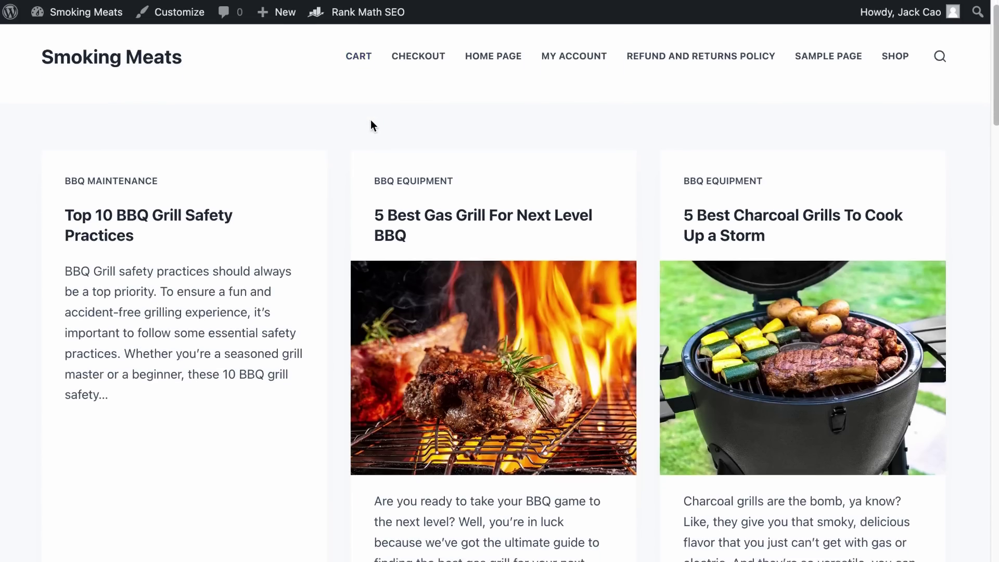
scroll(371, 120, down, 5)
scroll(372, 127, down, 6)
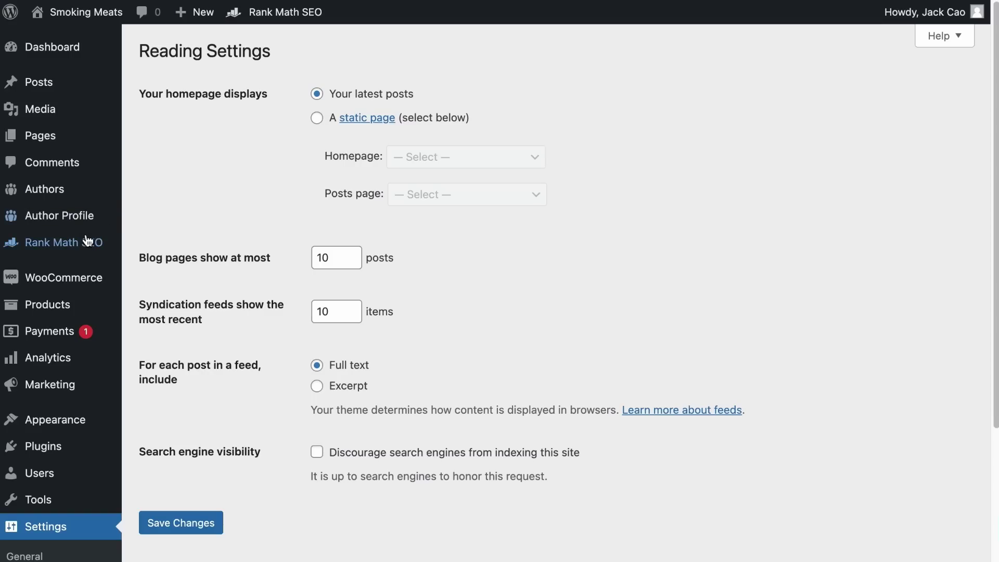
Open the Homepage section of Rank Math SEO's Titles & Meta settings.
mouse_move(87, 239)
click(157, 321)
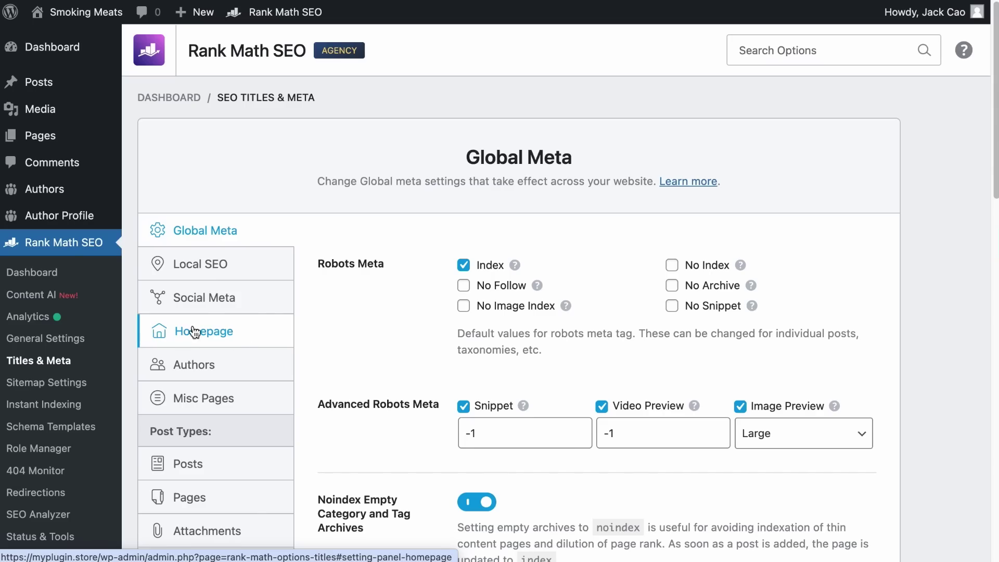
click(216, 335)
scroll(367, 335, down, 1)
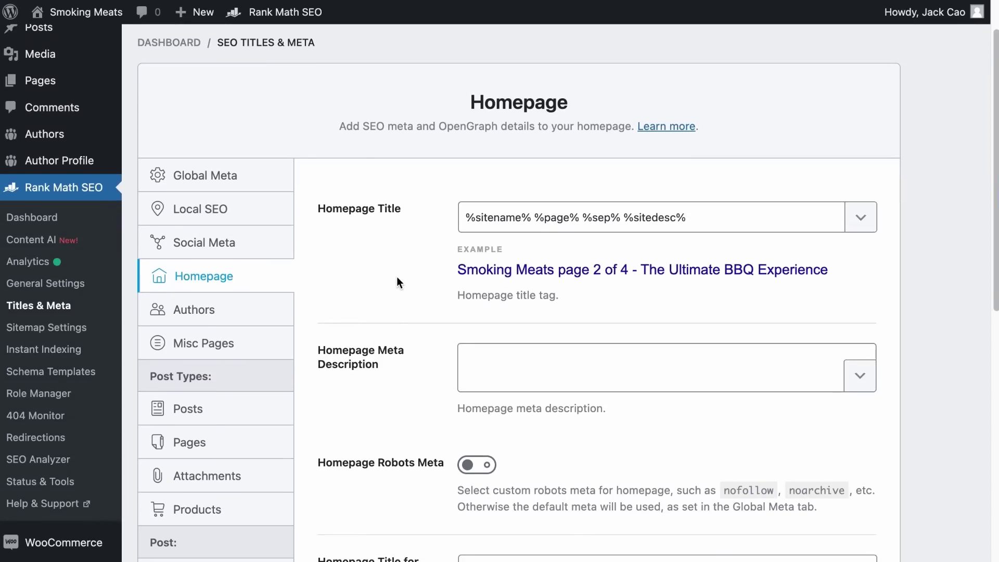
Remove %page%, %sep% and %sitedesc% from the Homepage Title, leaving only %sitename%.
click(660, 229)
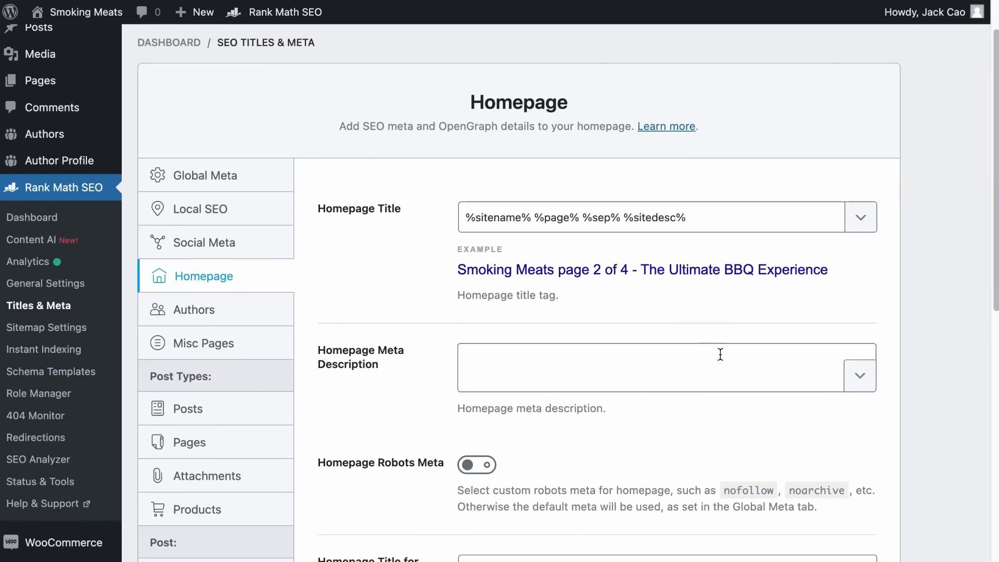
drag(533, 217, 709, 218)
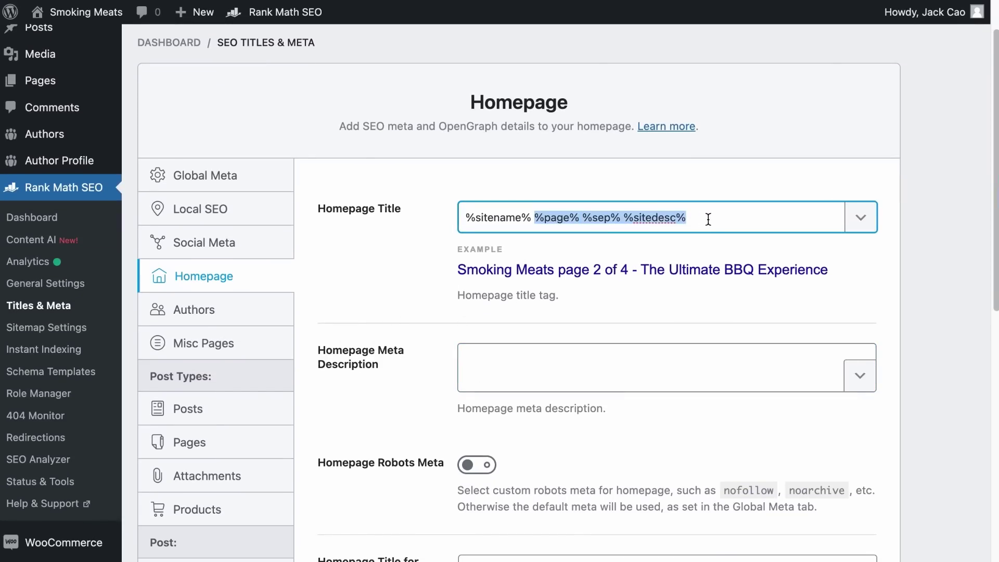
key(BackSpace)
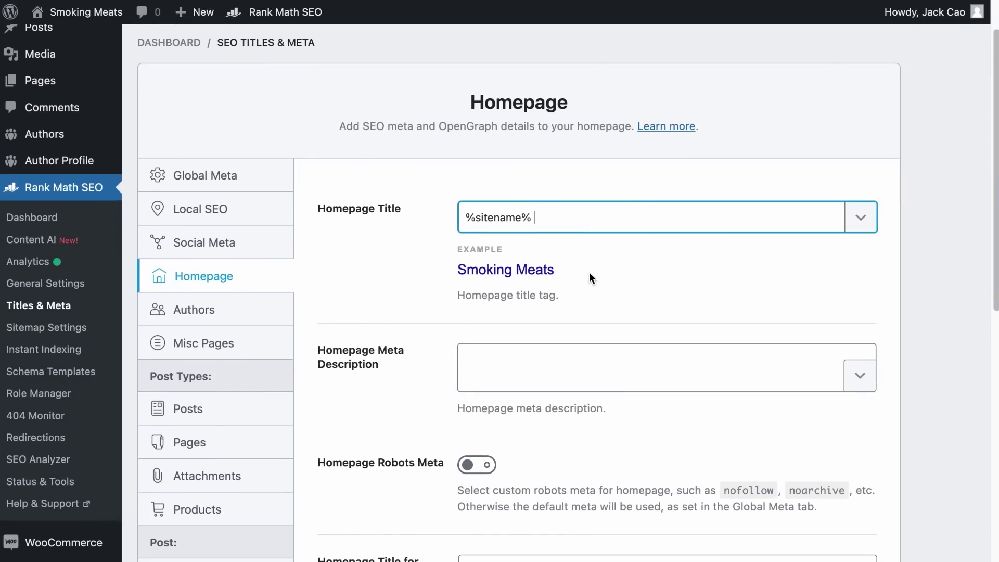
key(BackSpace)
Append the separator character and site description variables so the Homepage Title reads %sitename% %sep% %sitedesc%.
click(861, 217)
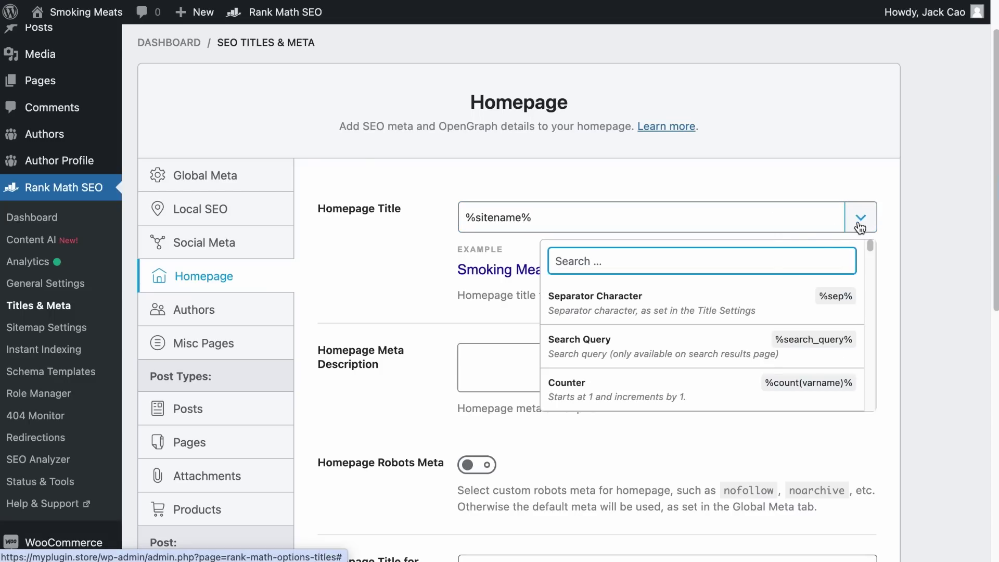
click(772, 308)
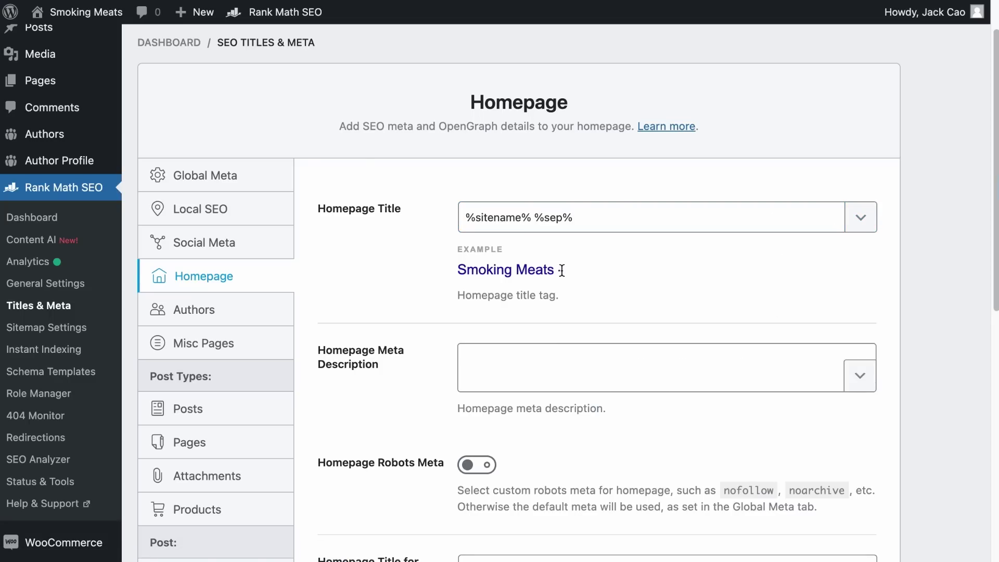
click(860, 217)
text(des)
click(766, 315)
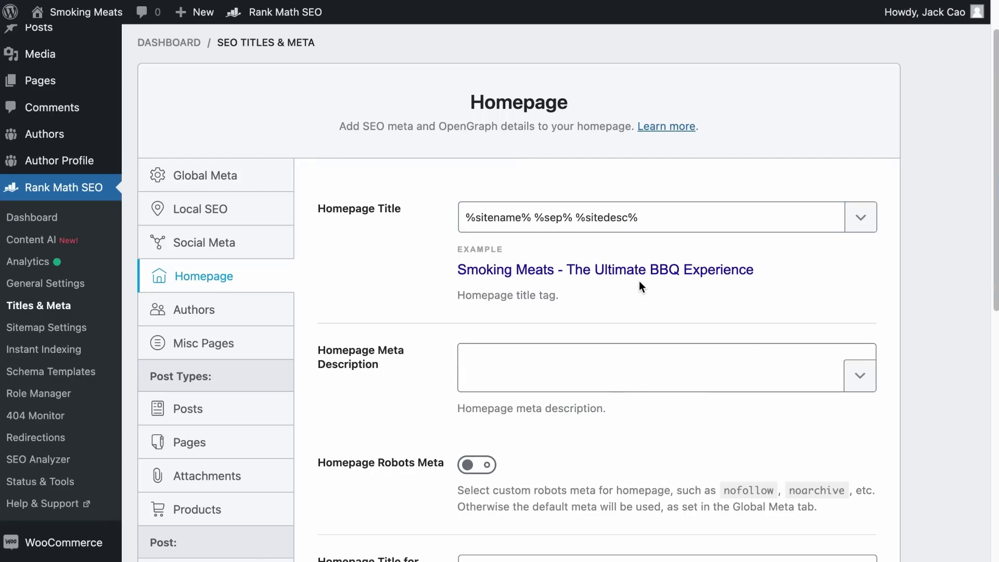
Set the Homepage Meta Description to "Elevate your outdoor cooking with Smoking Meats! Check out our top-rated BBQ grills, ideal for smoking, grilling, and searing.".
scroll(639, 280, down, 1)
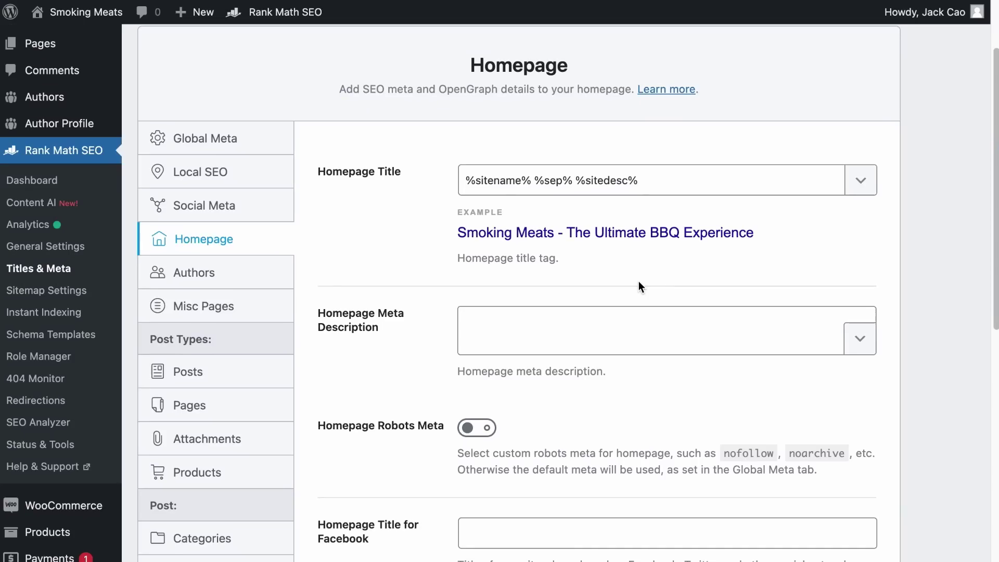
click(643, 352)
text(Elevate your outdoor cooking with Smoking Meats! Check out our top-rated BBQ grills,)
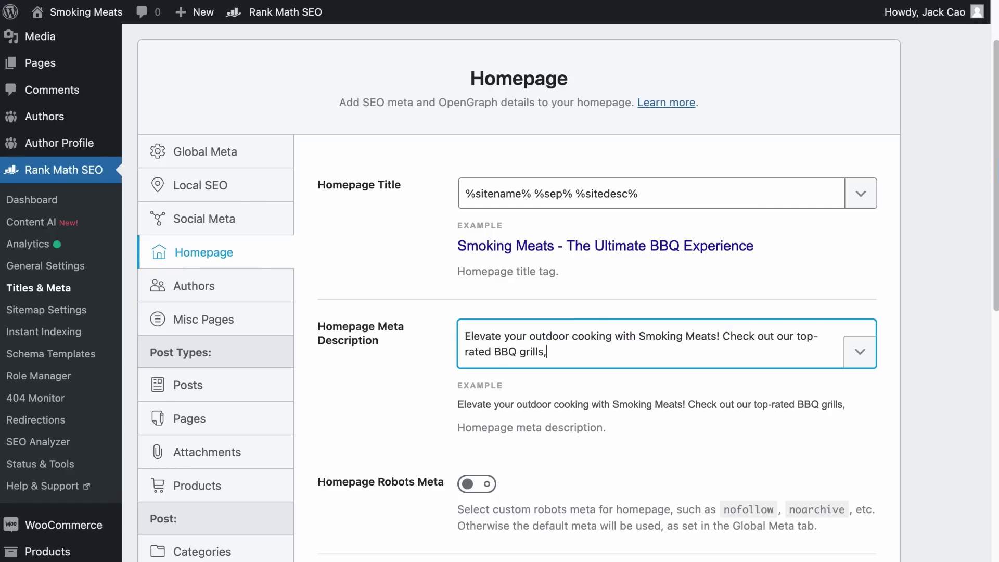
text(deal for)
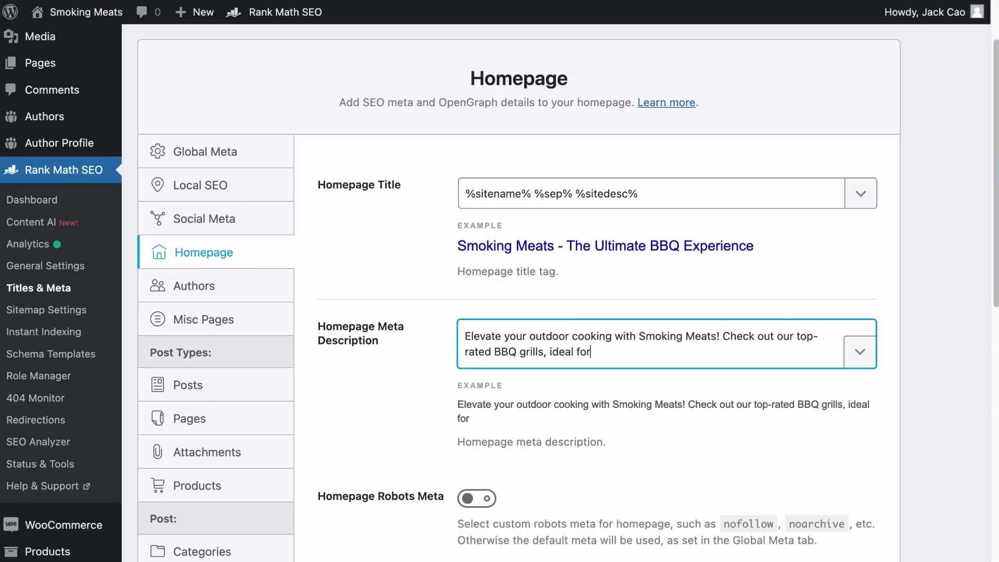
text( smoking, grilling, and searing.)
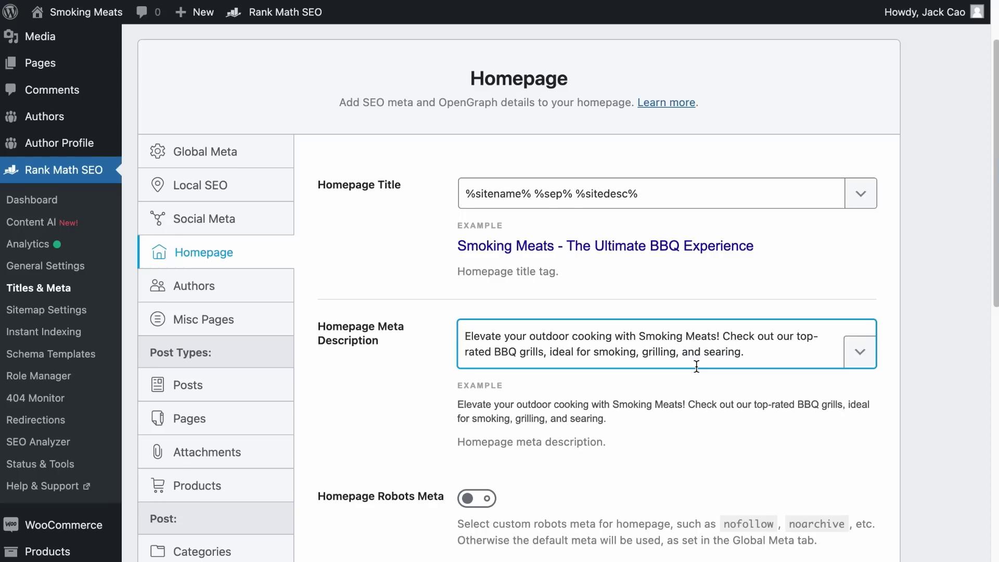
drag(747, 353, 527, 324)
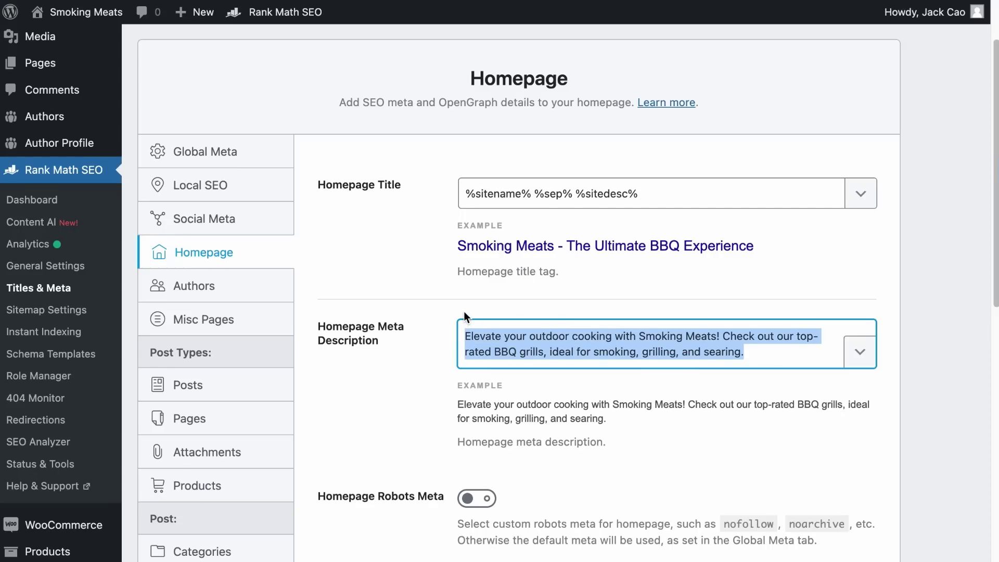
click(717, 326)
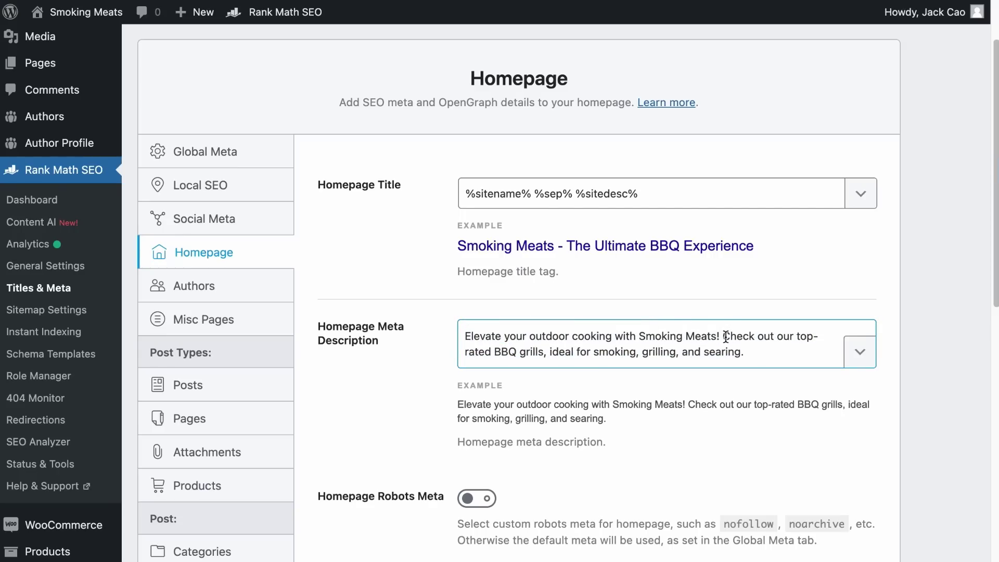
drag(723, 336, 777, 367)
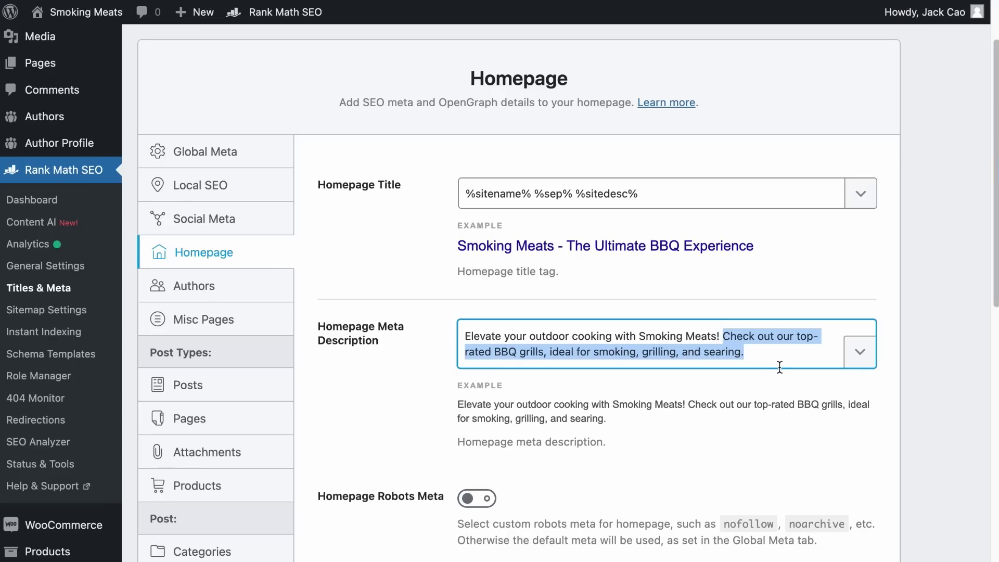
click(775, 277)
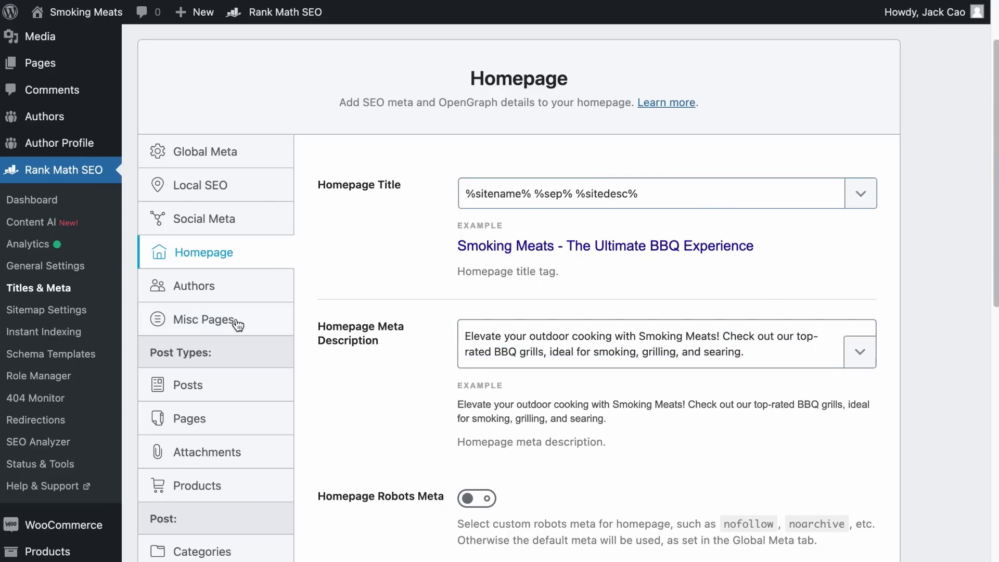
Open the WordPress General settings and switch to the Reading settings.
scroll(238, 319, down, 10)
mouse_move(49, 410)
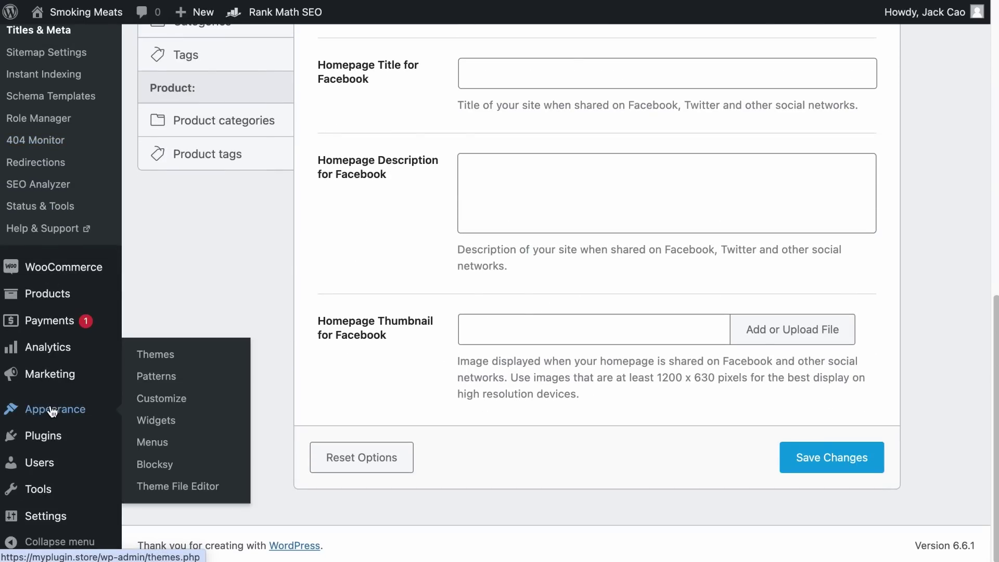
mouse_move(50, 516)
right_click(156, 354)
click(166, 362)
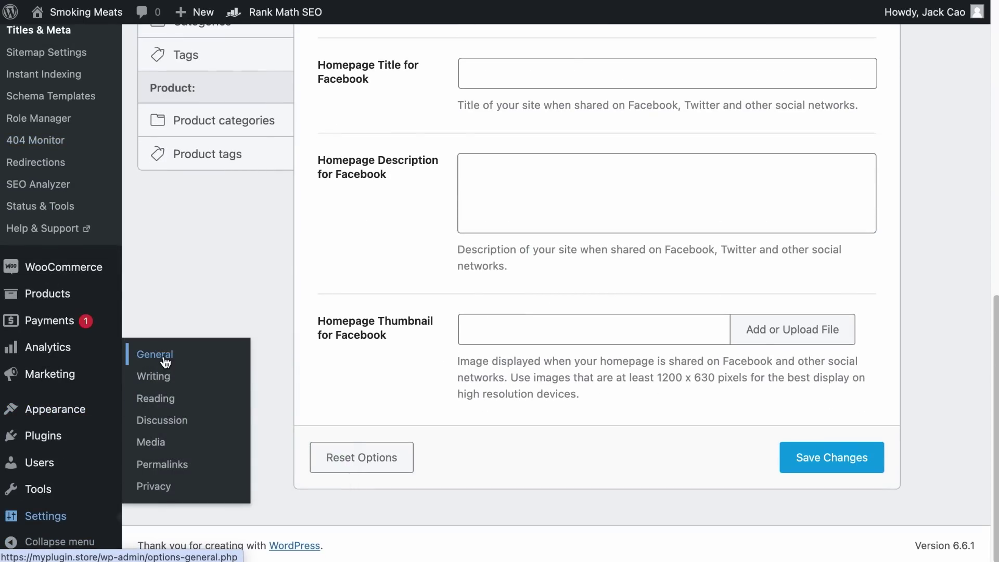
click(165, 360)
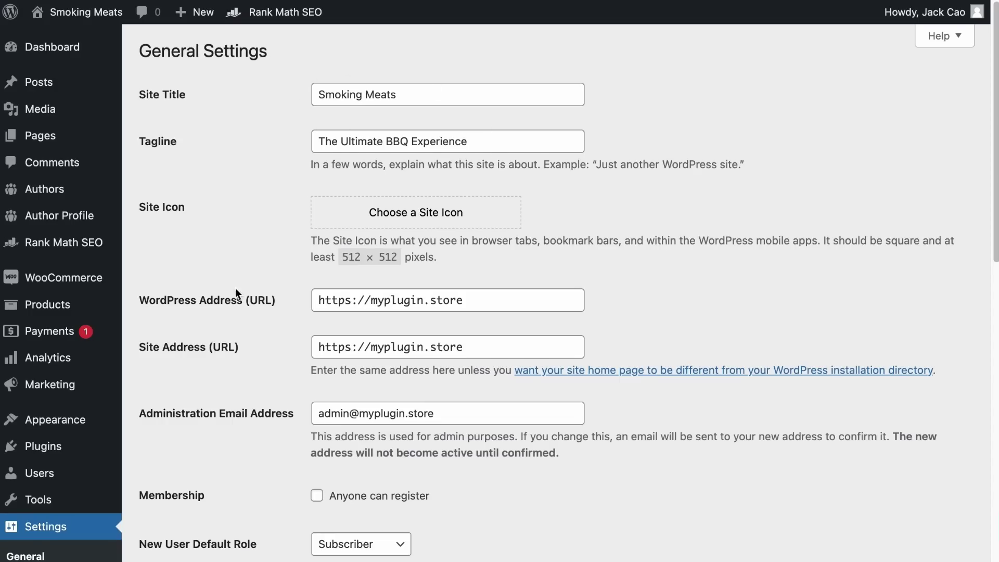
scroll(218, 299, down, 7)
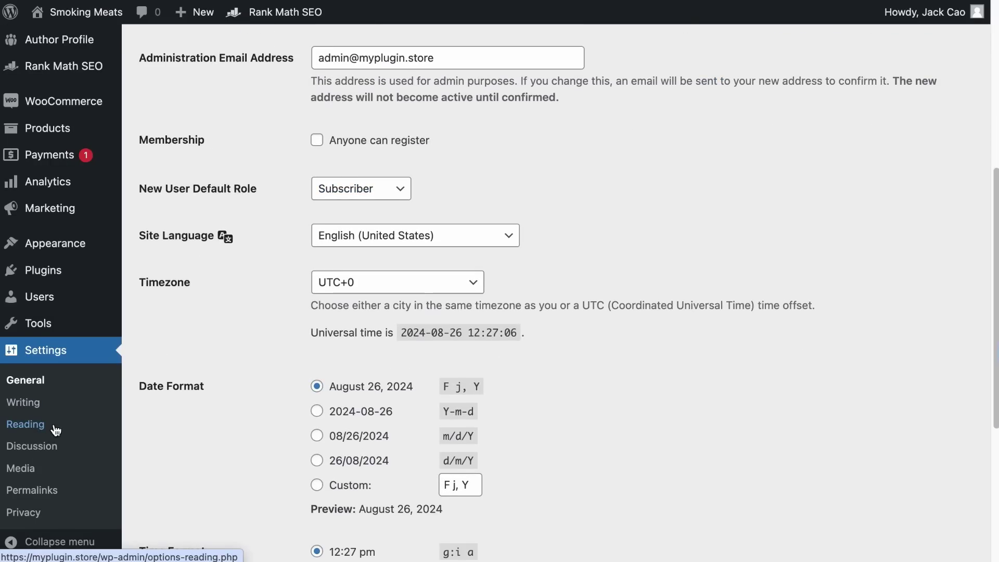
click(56, 430)
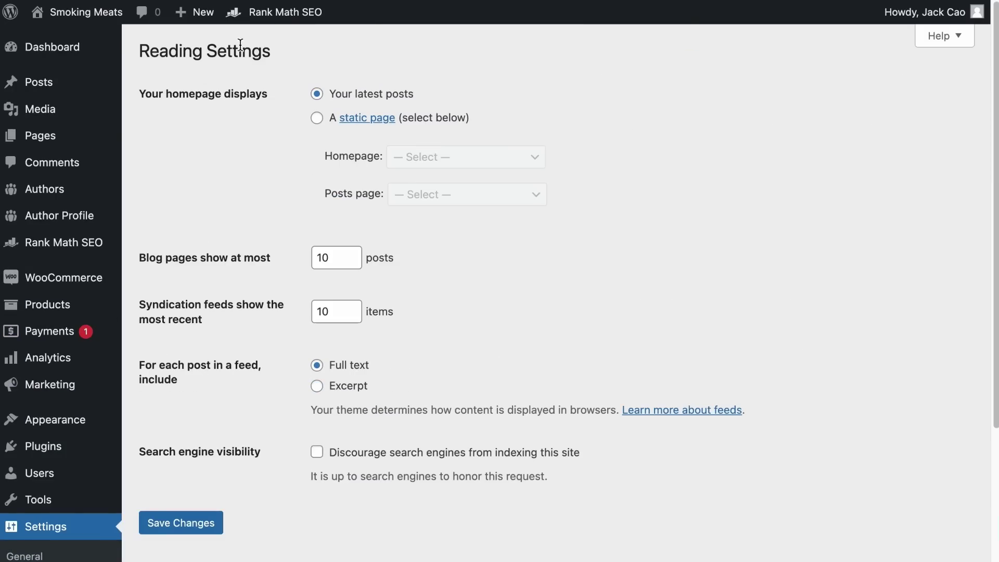
Make the homepage display a static page, choose Home Page as the homepage, and save the Reading settings.
click(318, 120)
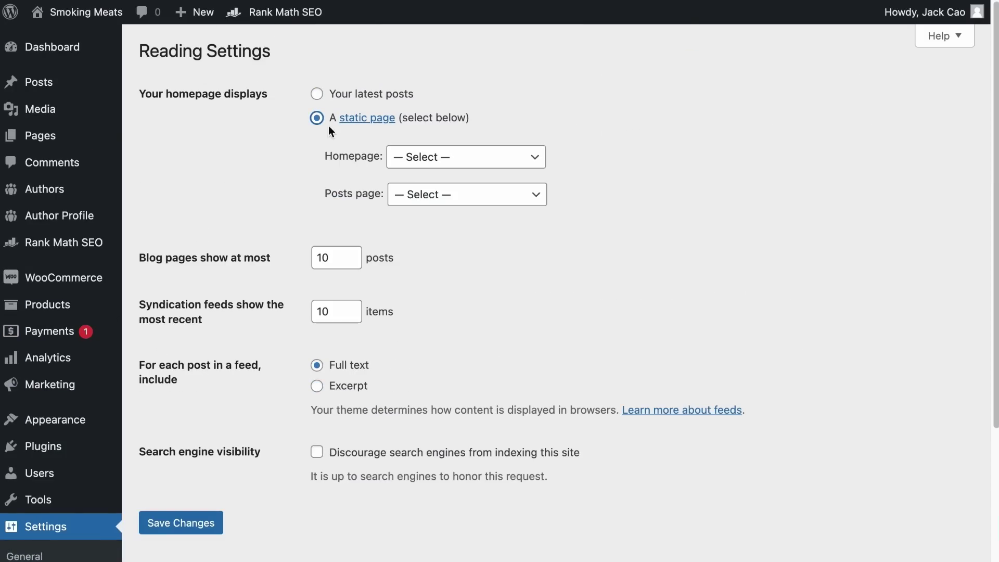
click(418, 161)
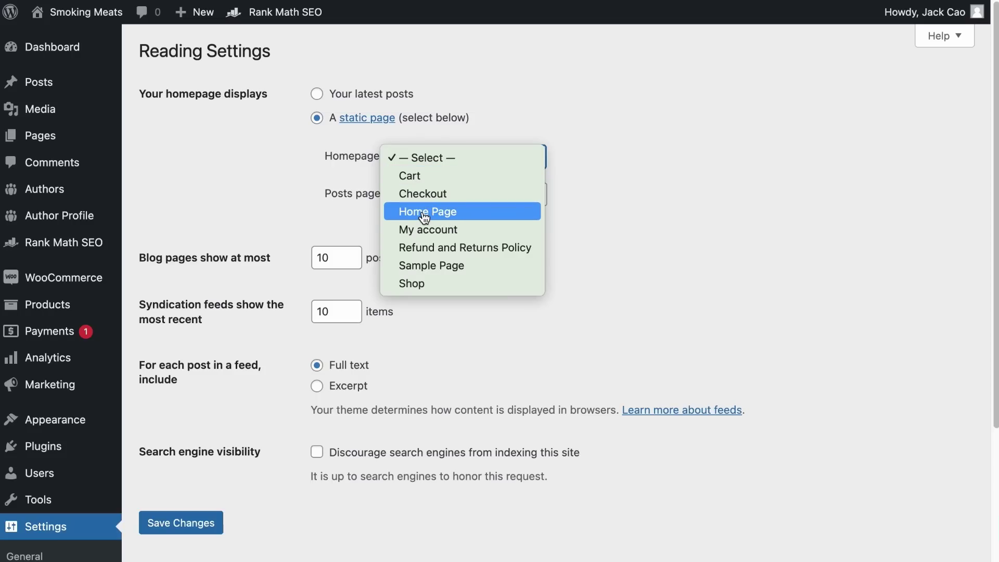
click(438, 219)
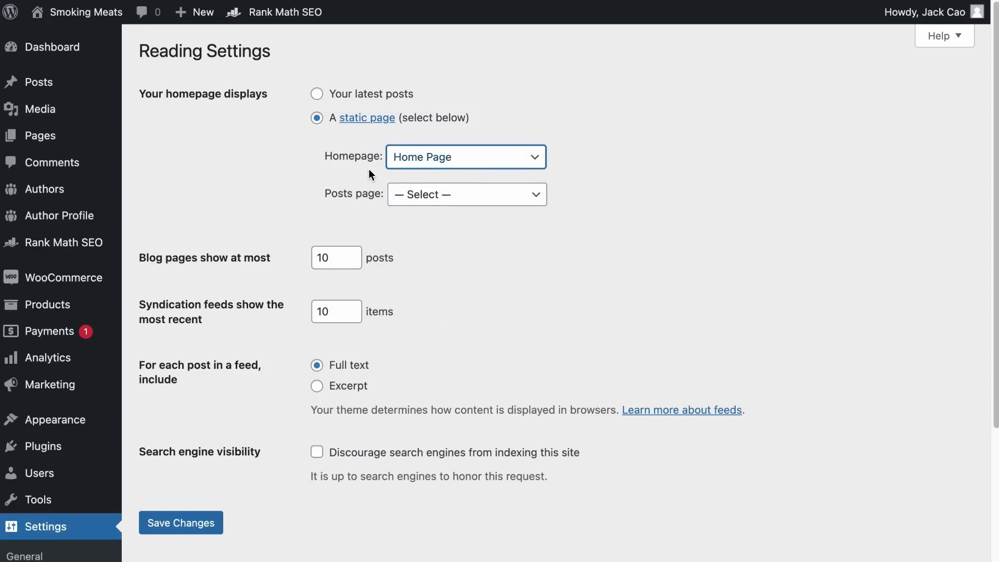
scroll(789, 289, down, 3)
click(205, 344)
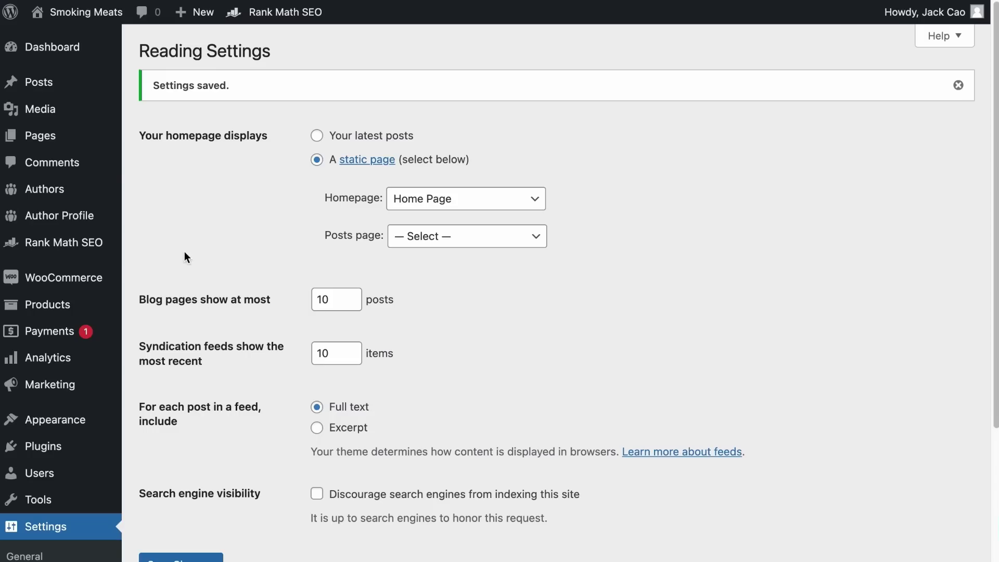
Find Home Page, the front page, in the list of all pages and open it for editing.
mouse_move(61, 136)
click(140, 139)
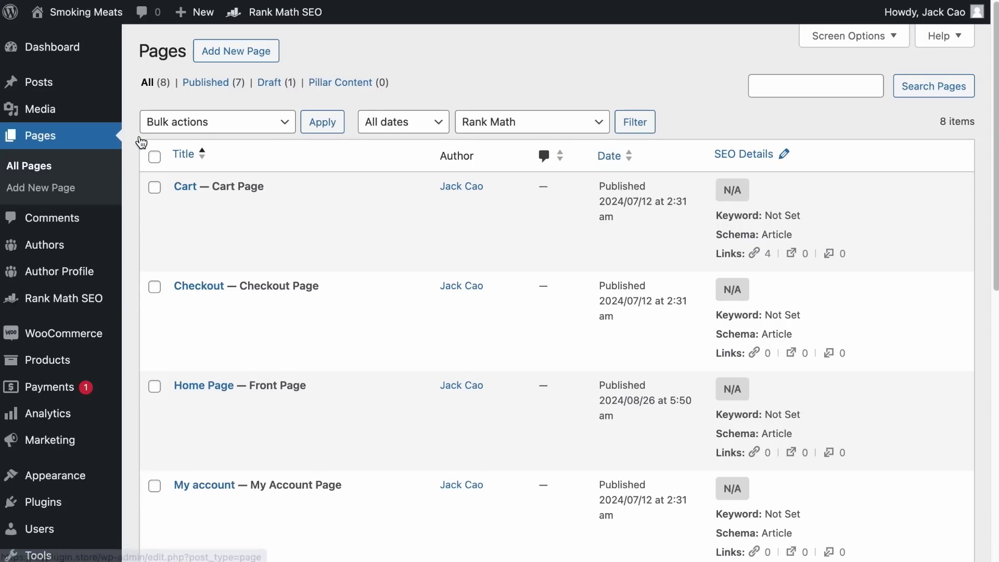
scroll(143, 142, down, 3)
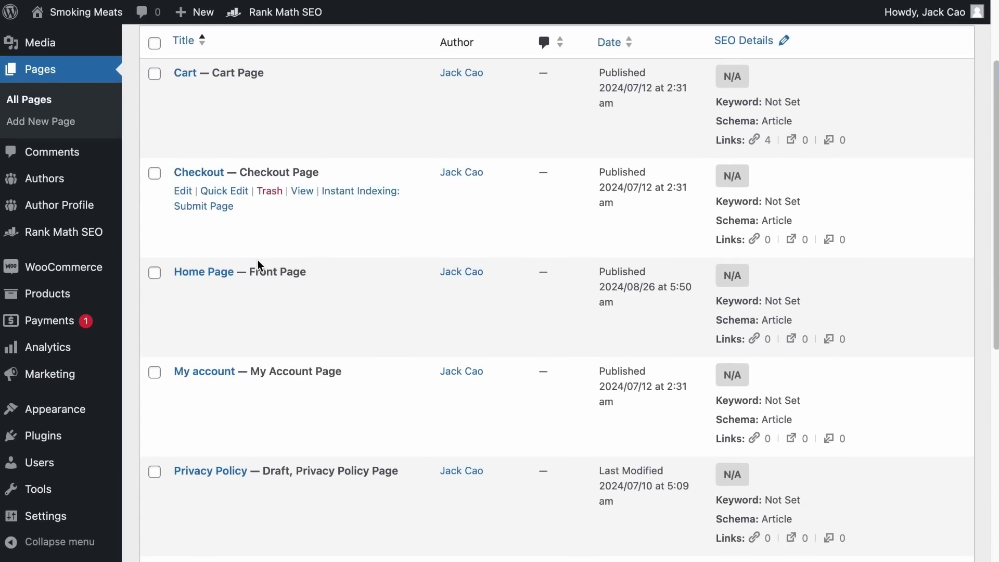
click(183, 290)
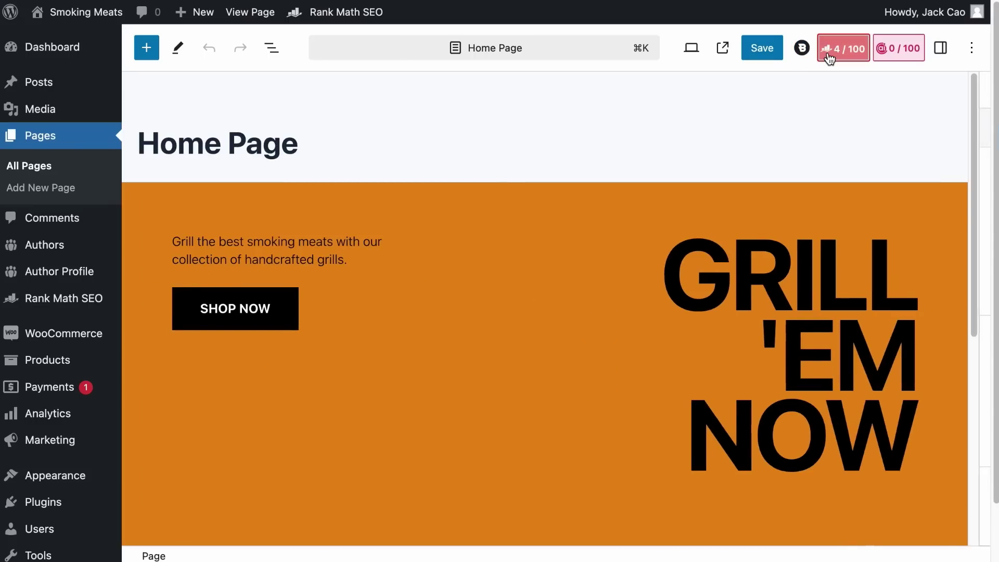
Open the page's Rank Math snippet editor and rework the Title to "%sitename% %sep%".
click(827, 52)
click(822, 275)
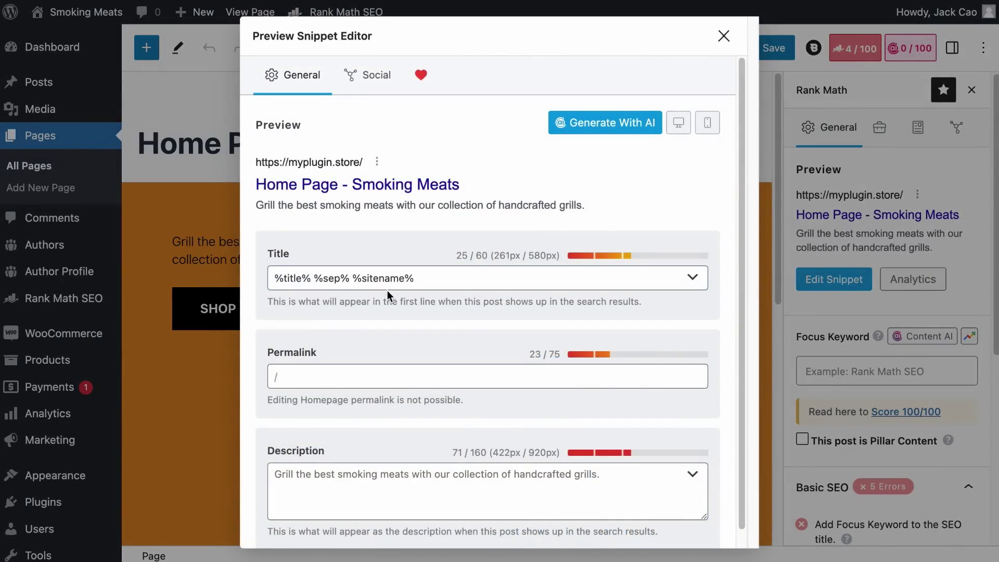
double_click(291, 278)
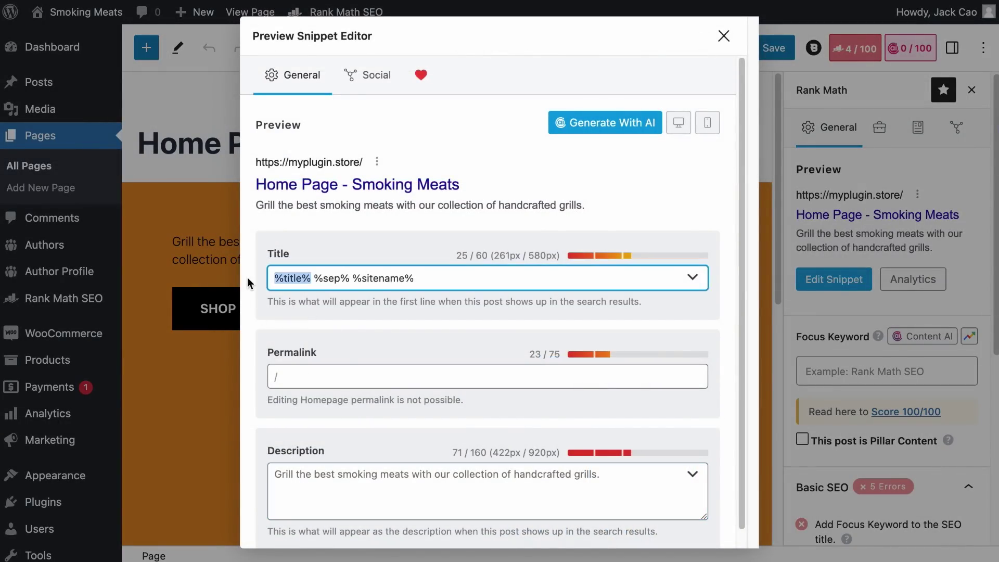
key(BackSpace)
click(691, 276)
scroll(475, 389, down, 3)
click(474, 389)
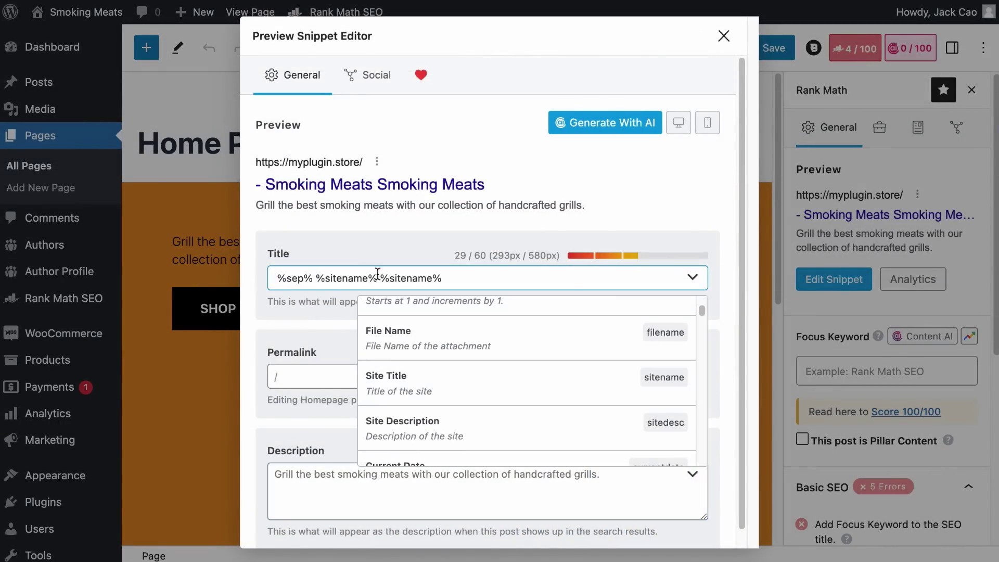
drag(381, 278, 241, 303)
key(BackSpace)
text(%sep%)
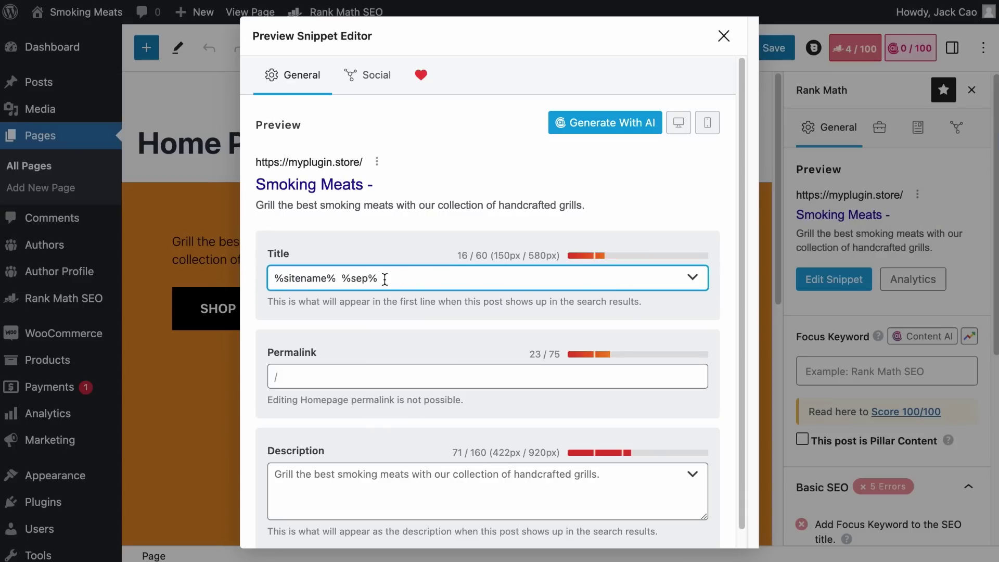
Append the Site Description variable to the snippet title, making it "%sitename% %sep% %sitedesc%".
click(691, 276)
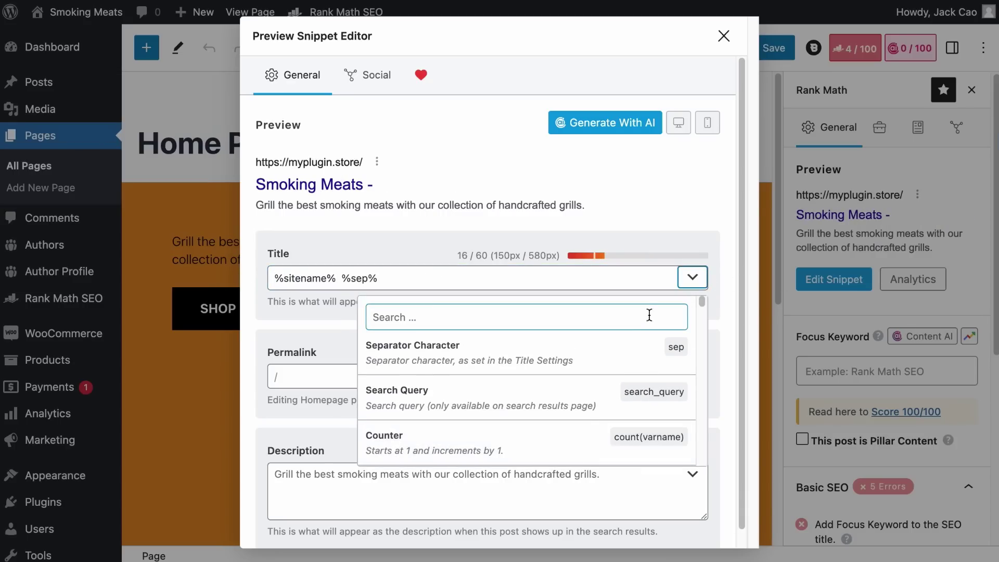
text(des)
click(595, 348)
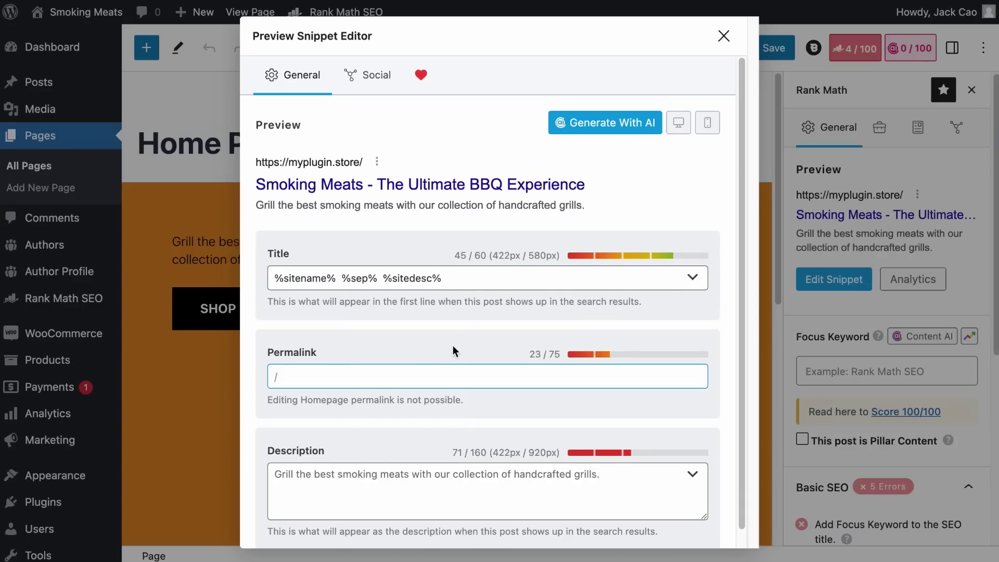
Set the snippet Description to "Elevate your outdoor cooking with Smoking Meats! Check out our top-rated BBQ grills, ideal for smoking, grilling, and searing." and save the page.
scroll(452, 350, down, 1)
click(372, 474)
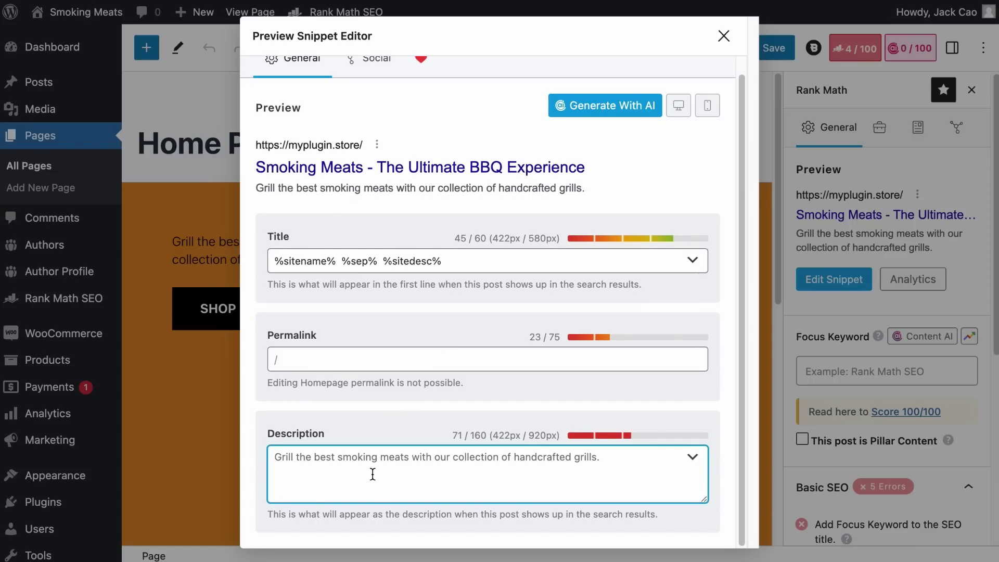
text(Elevate your outdoor cooking with Smoking Meats! Check out our top-rated BBQ grills, ideal for smoking, grilling, and searing.)
scroll(267, 501, down, 1)
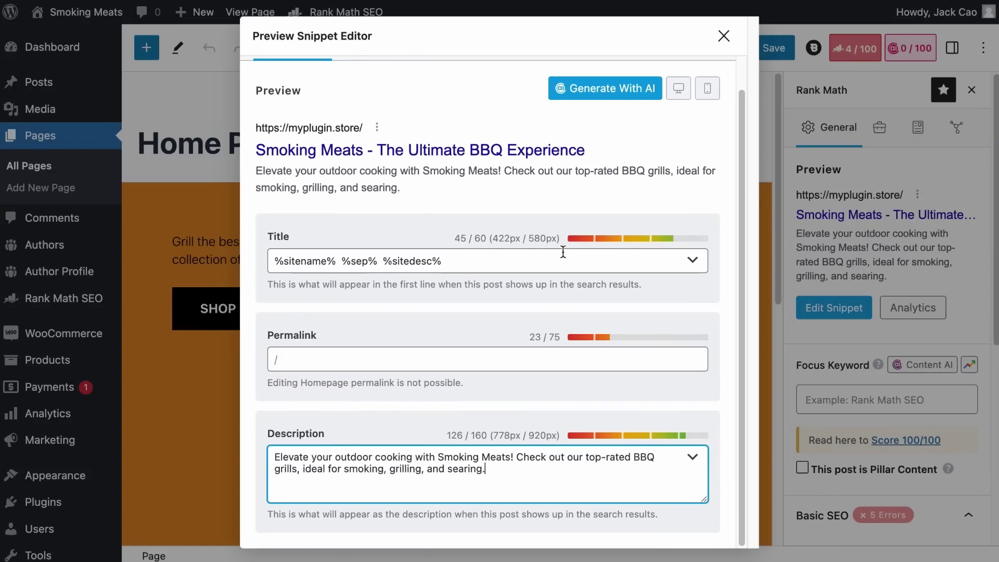
click(724, 36)
click(760, 50)
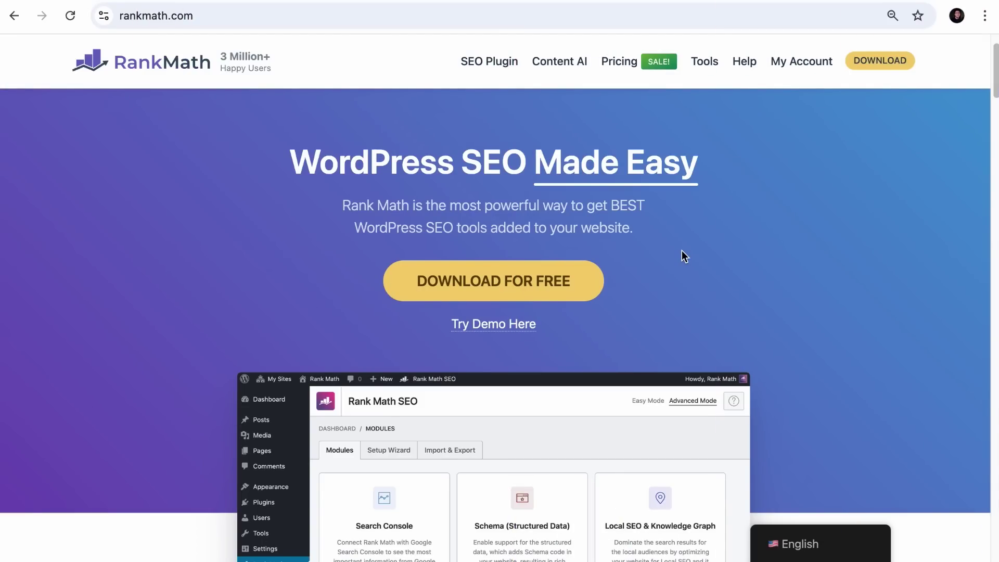
Copy the rankmath.com address and open the SEO Analyzer tool found by searching Google for "Rank Math SEO Analyzer".
right_click(301, 15)
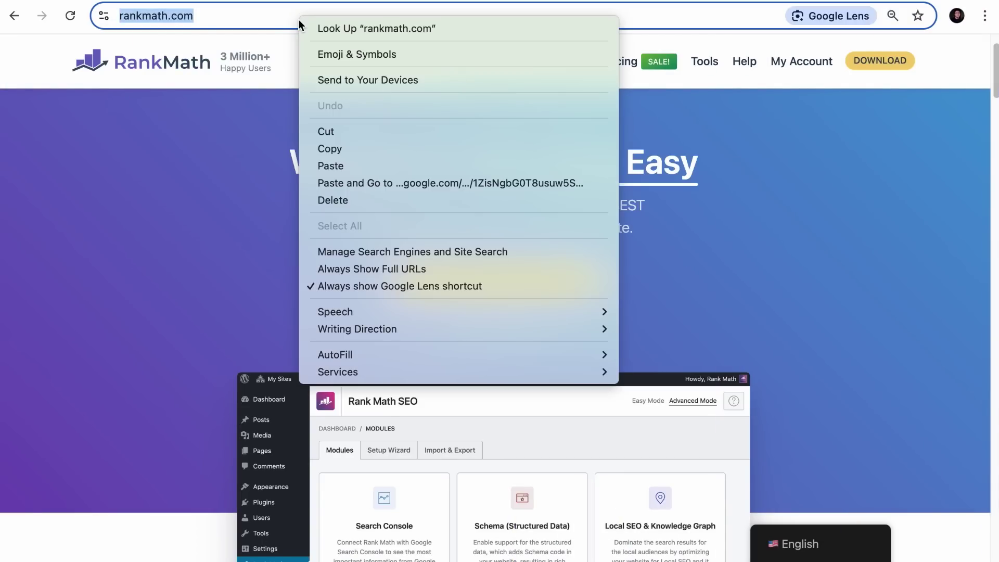
click(352, 144)
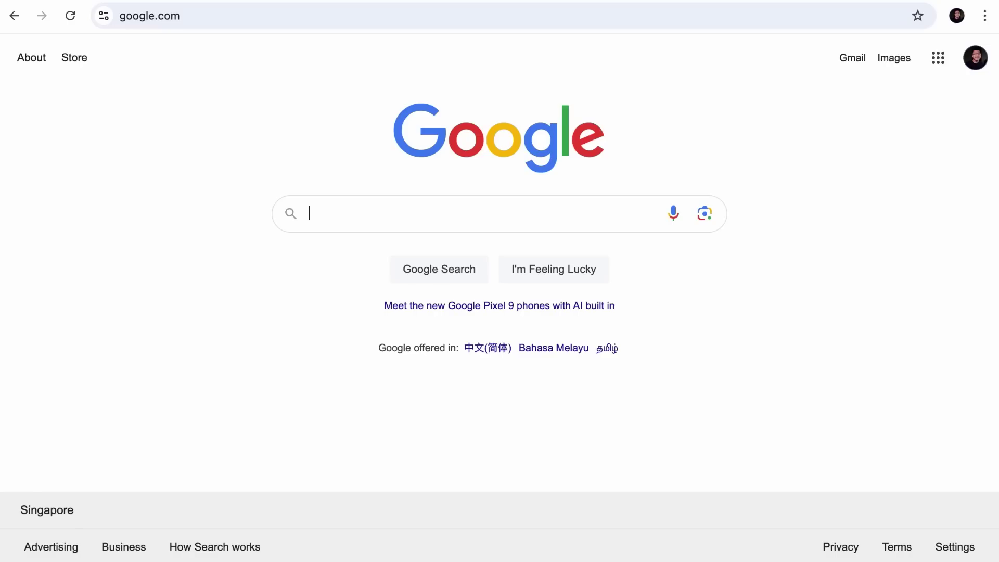
text(Rank Math SEO Analyzer)
key(Return)
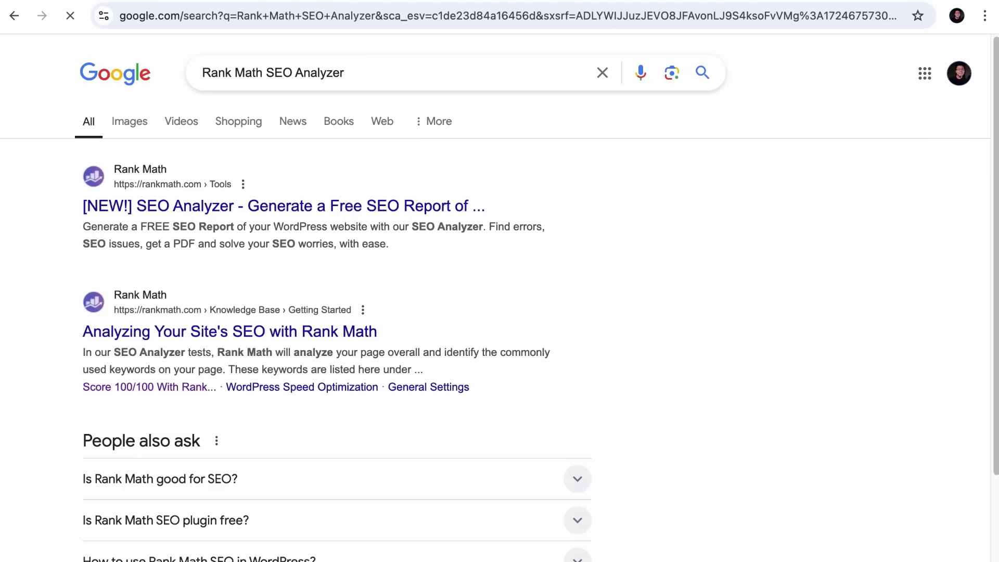
click(297, 208)
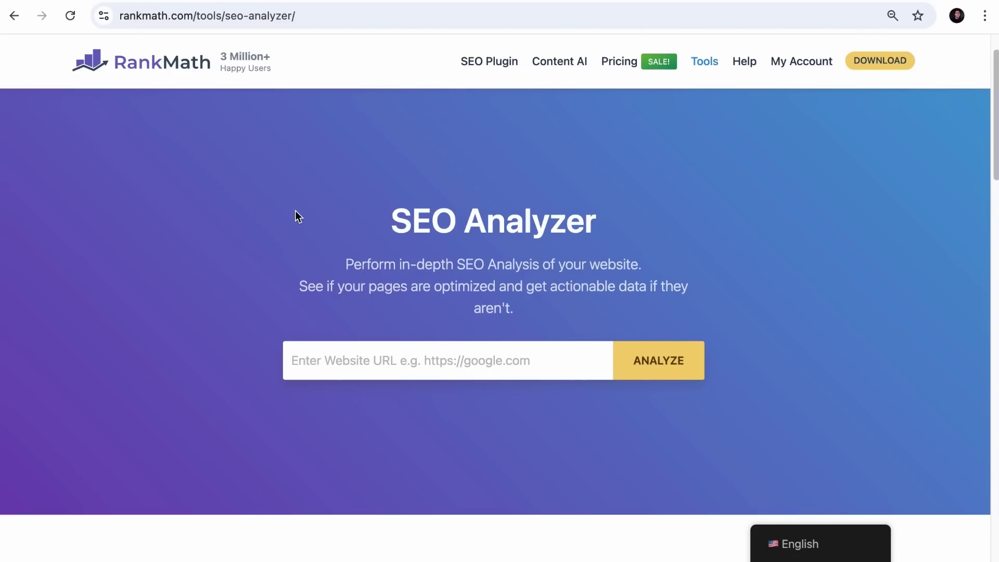
click(264, 26)
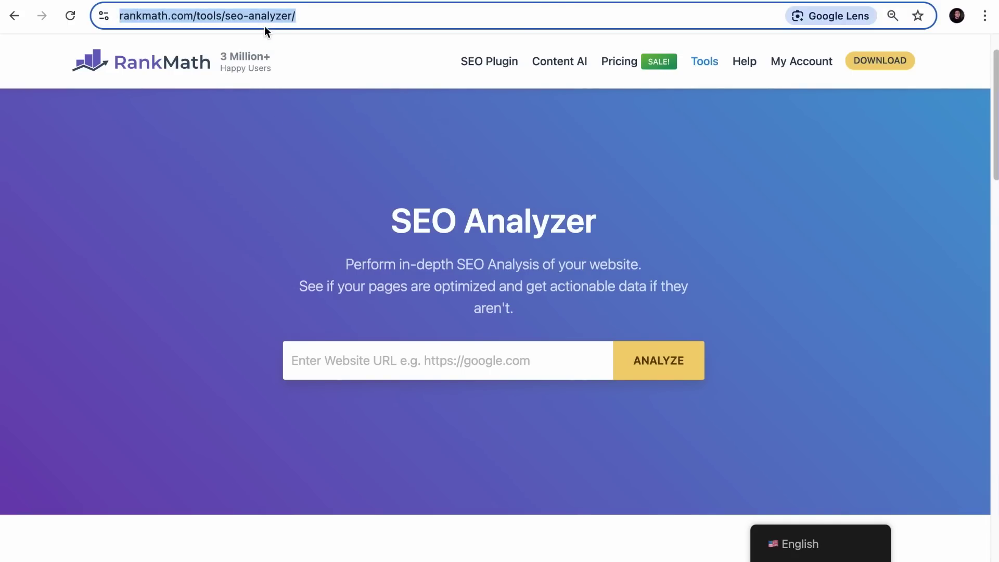
click(386, 367)
key(ctrl+v)
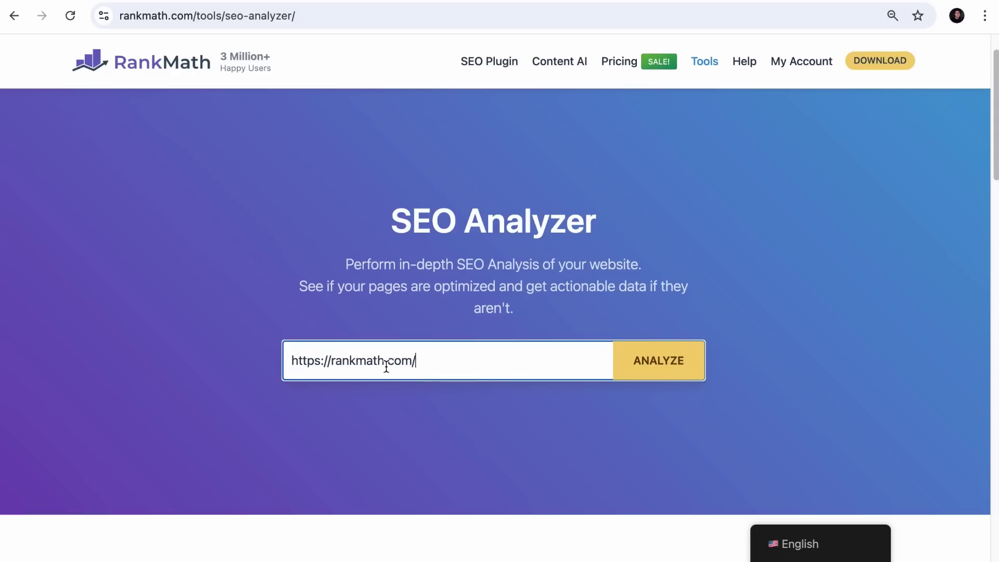
click(679, 380)
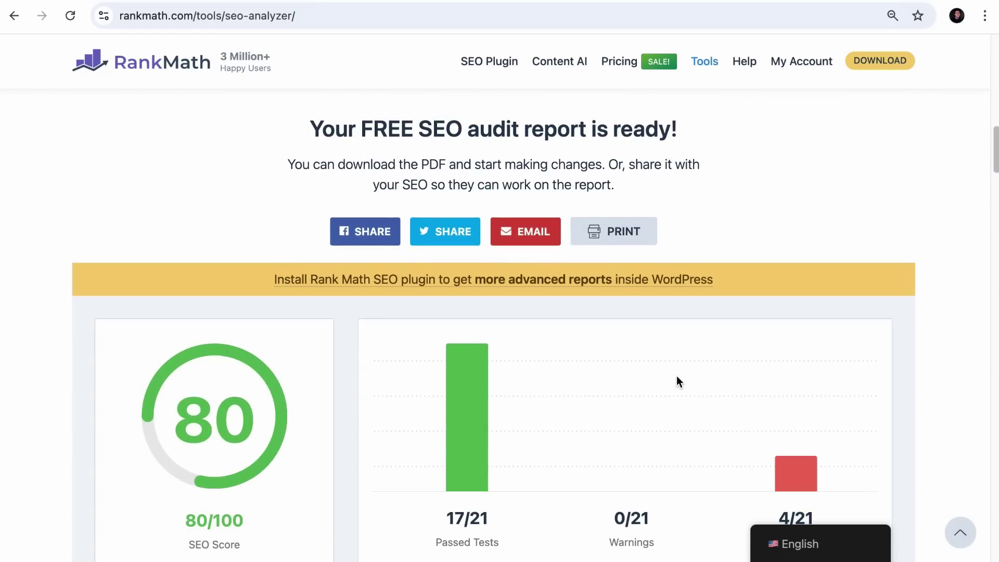
scroll(653, 385, down, 6)
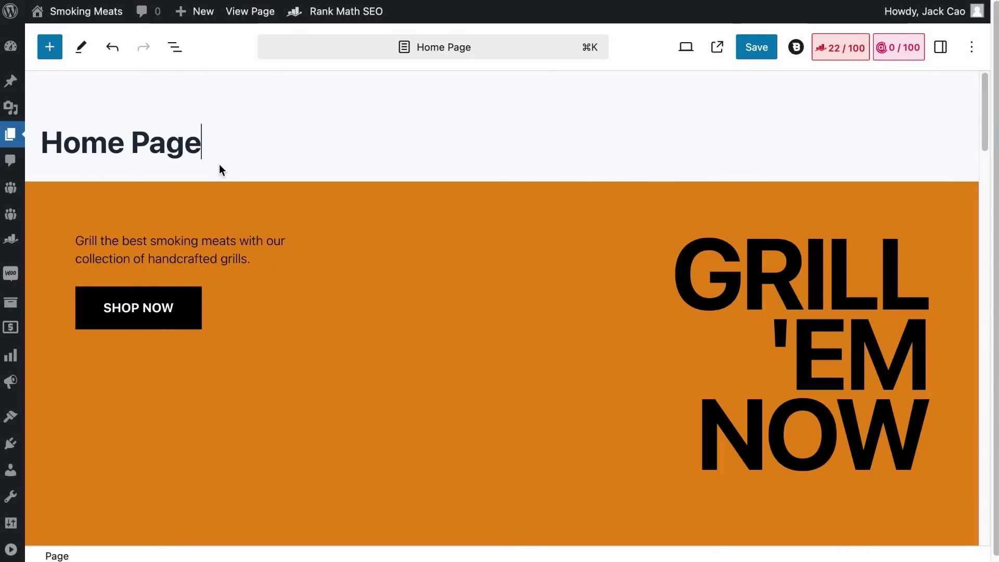
Back in the WordPress editor, replace the page title with "Smoking Meats - The Ultimate BBQ Experience".
drag(203, 145, 44, 146)
key(super+v)
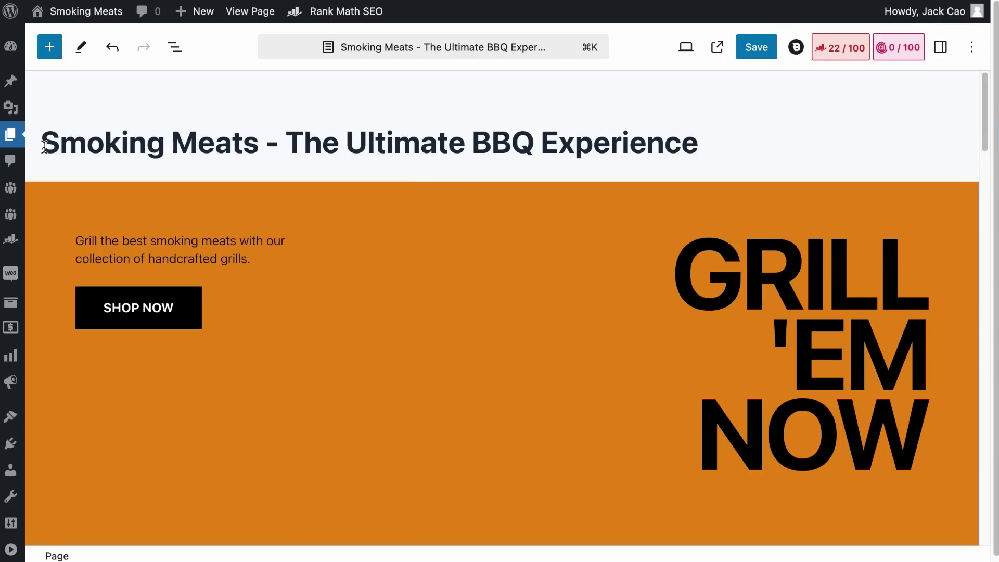
Review the page's sections and check the heading levels of "Why Choose Smoking Meats for Your BBQ Needs?", "Quality" and "Expertise".
scroll(303, 284, down, 15)
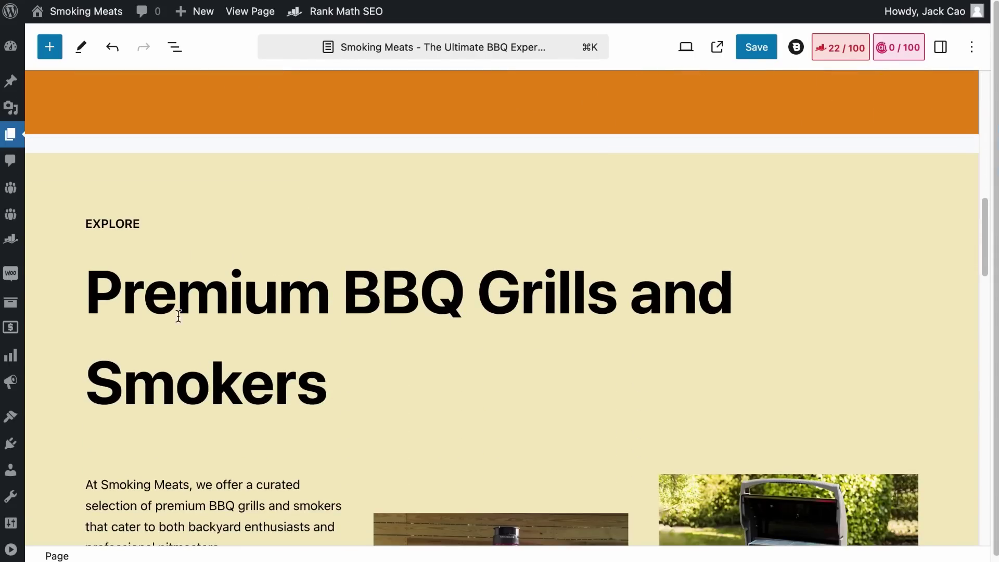
scroll(377, 372, down, 15)
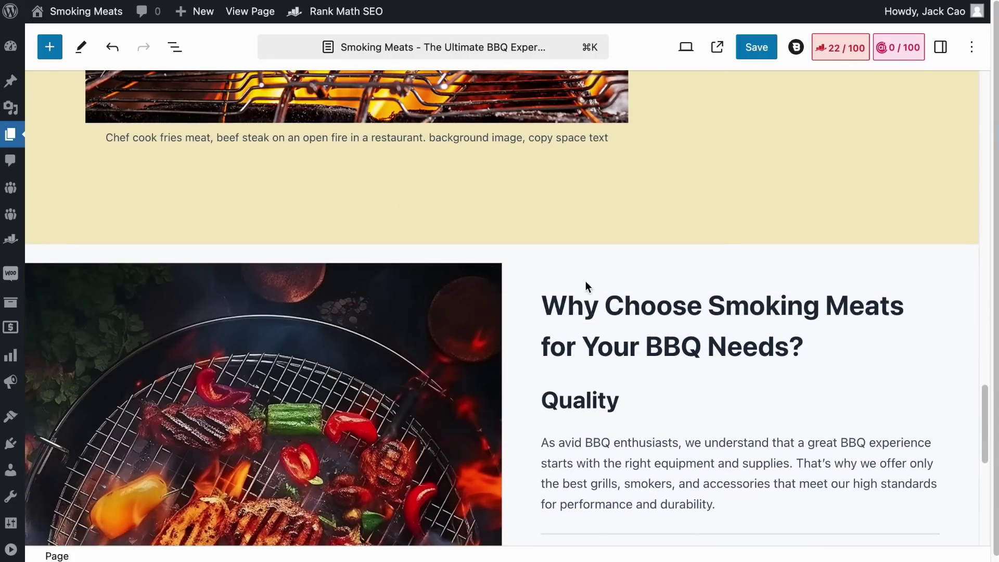
scroll(684, 364, up, 15)
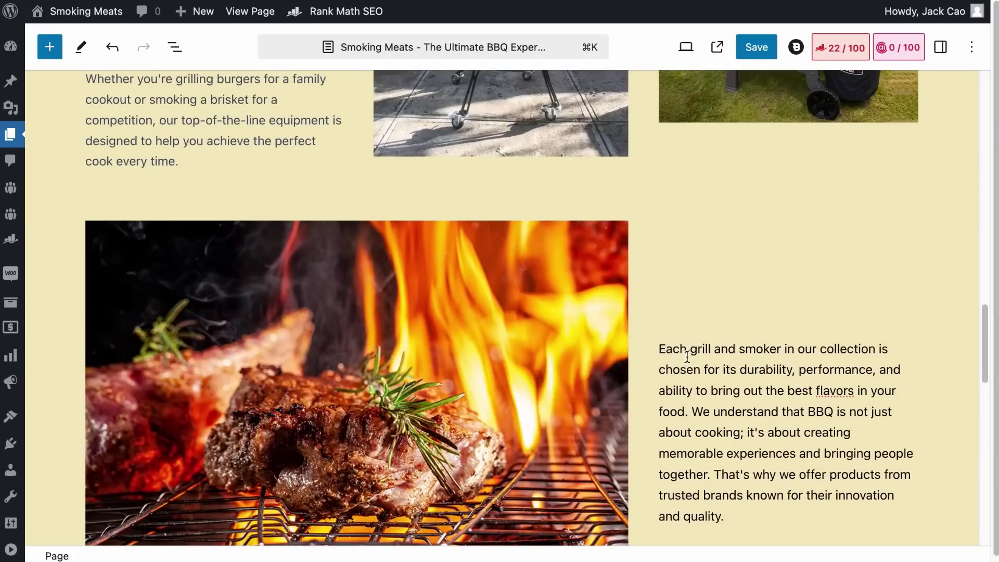
scroll(688, 355, up, 2)
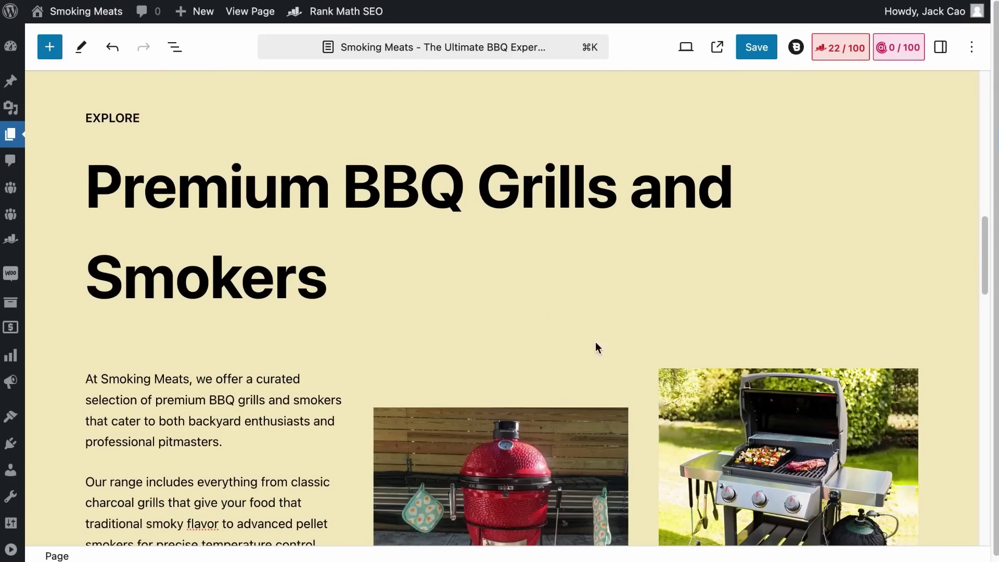
scroll(689, 390, down, 12)
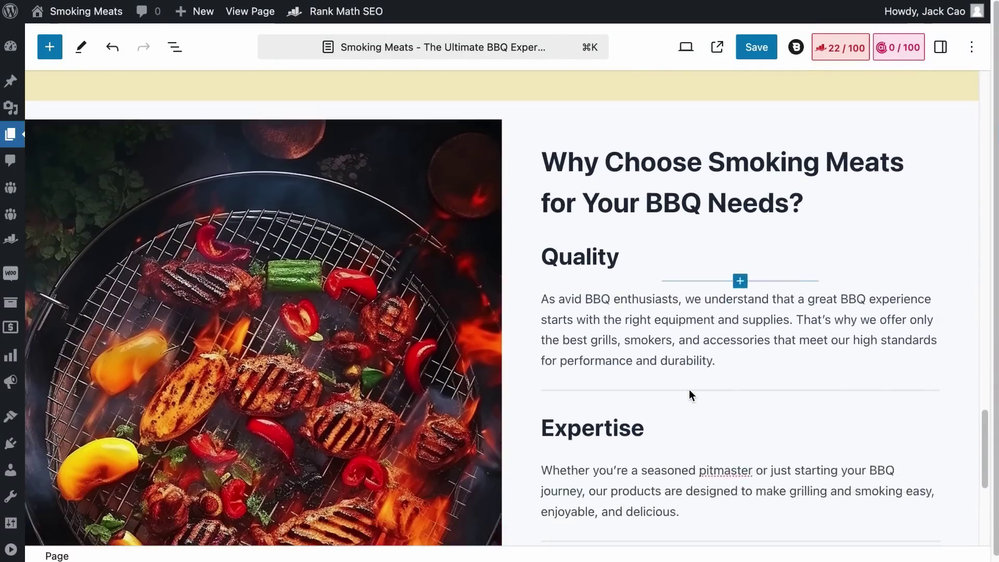
scroll(688, 390, down, 2)
click(544, 83)
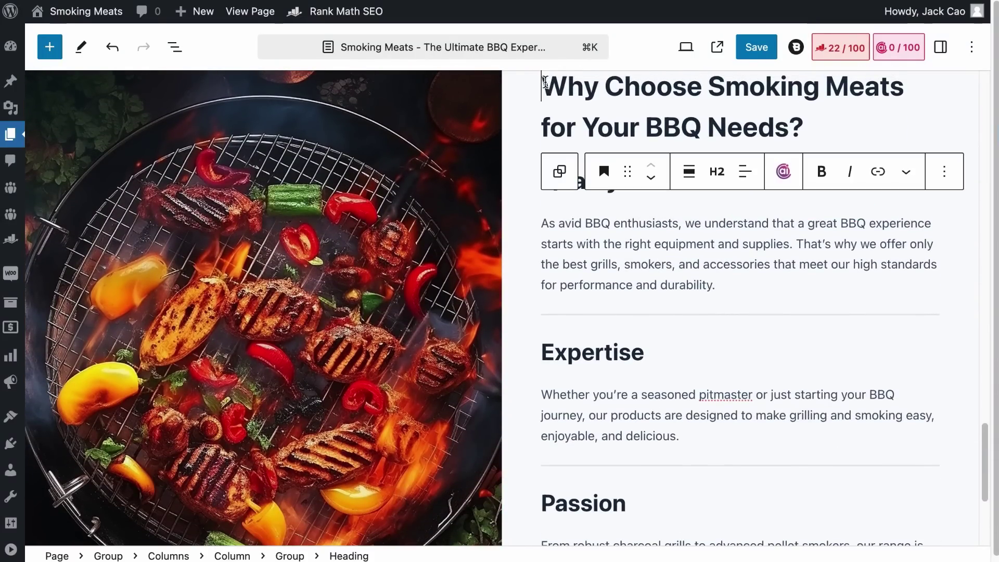
drag(544, 83, 811, 130)
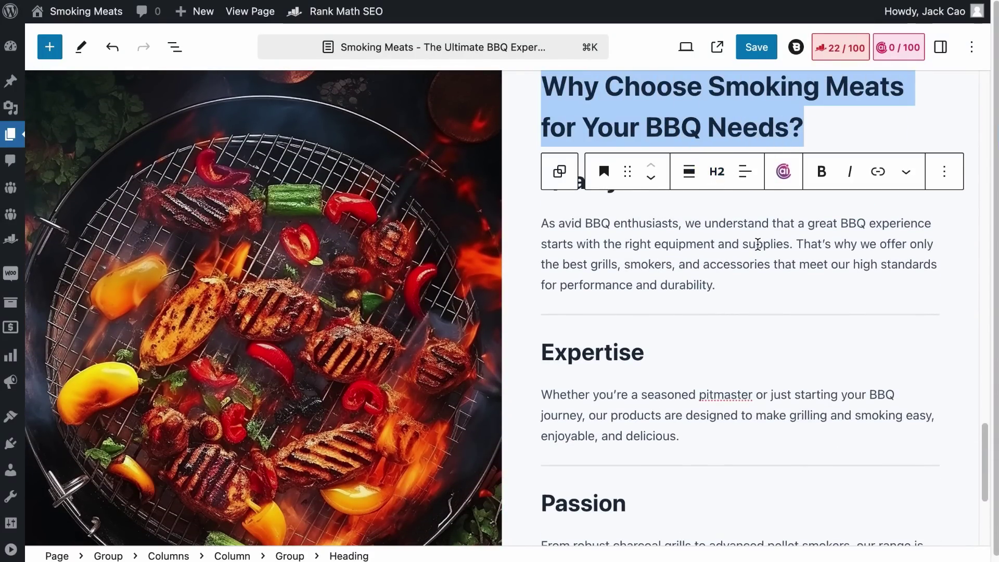
click(677, 192)
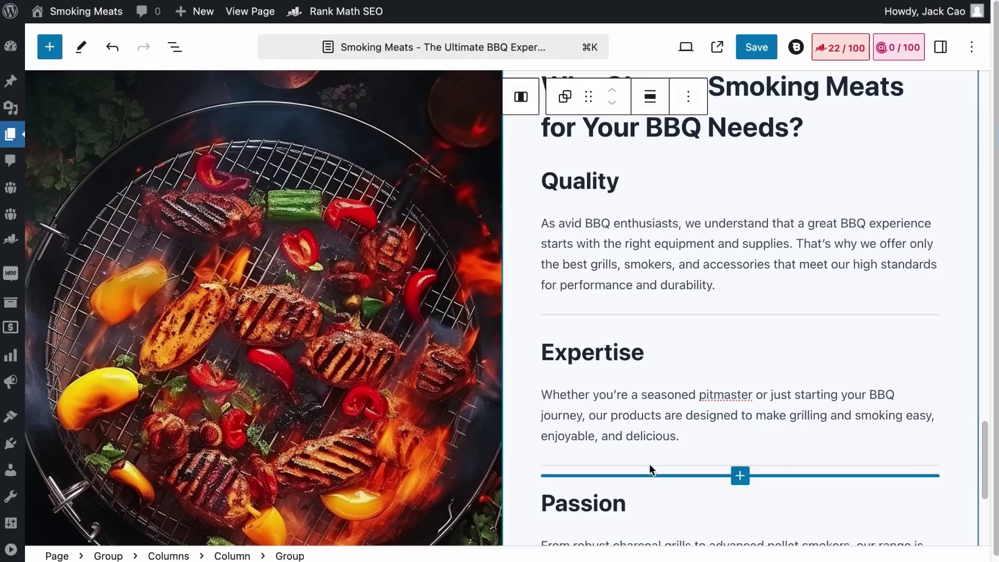
click(574, 179)
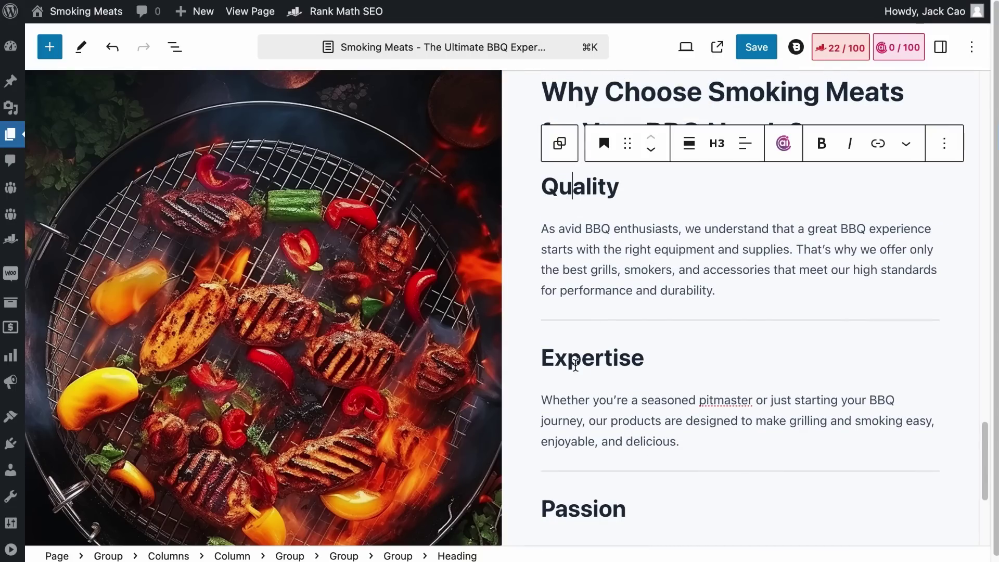
click(575, 359)
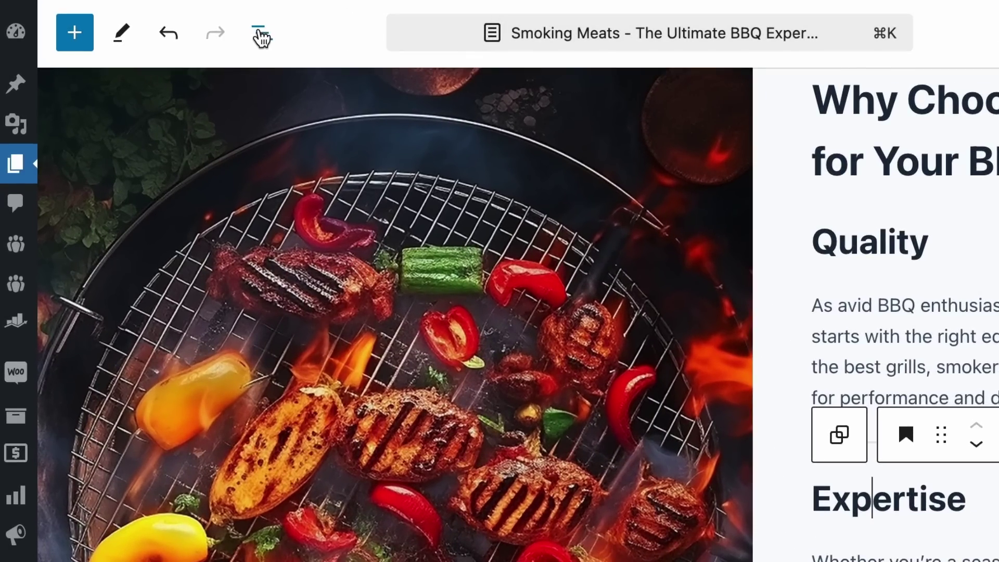
Display the document outline and compare its heading structure with the page.
click(261, 38)
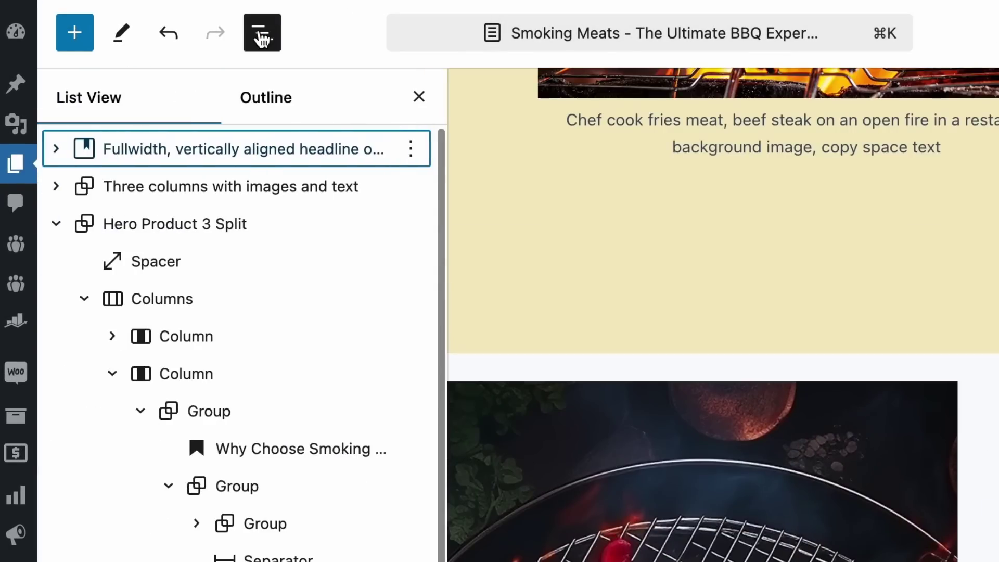
click(277, 101)
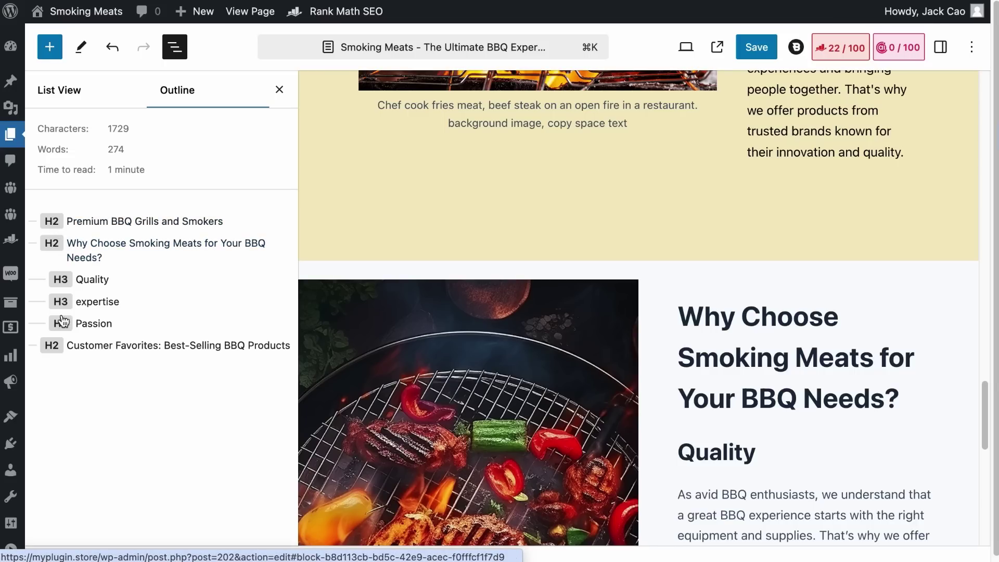
scroll(379, 295, up, 15)
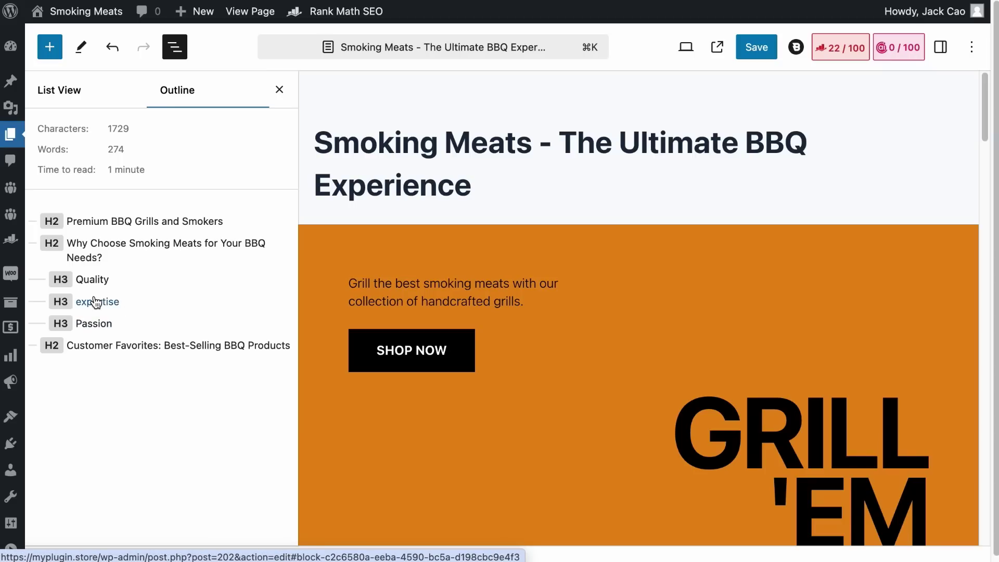
Transform the "EXPLORE" paragraph above "Premium BBQ Grills and Smokers" into a heading and set its level to Heading 6.
scroll(419, 484, down, 10)
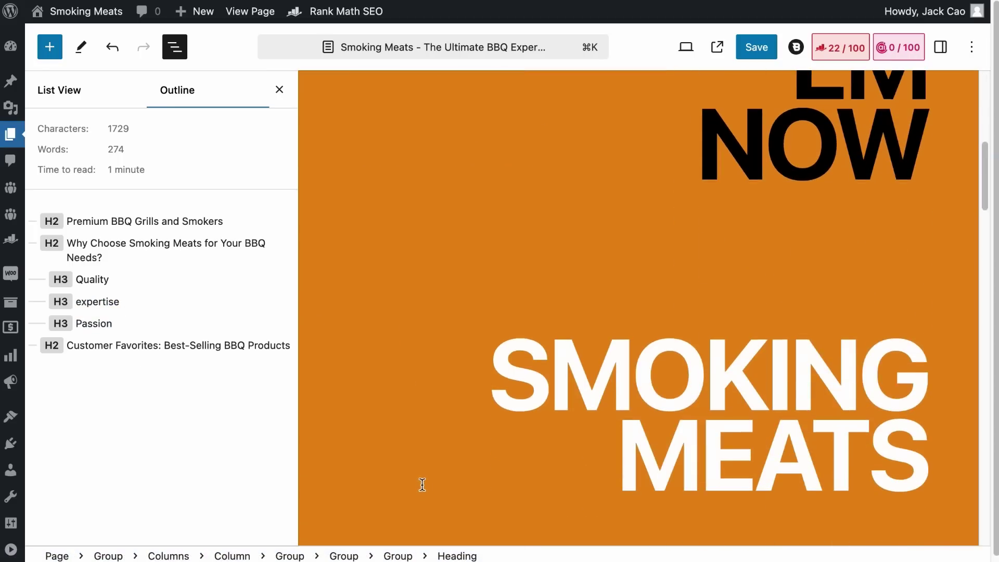
double_click(386, 286)
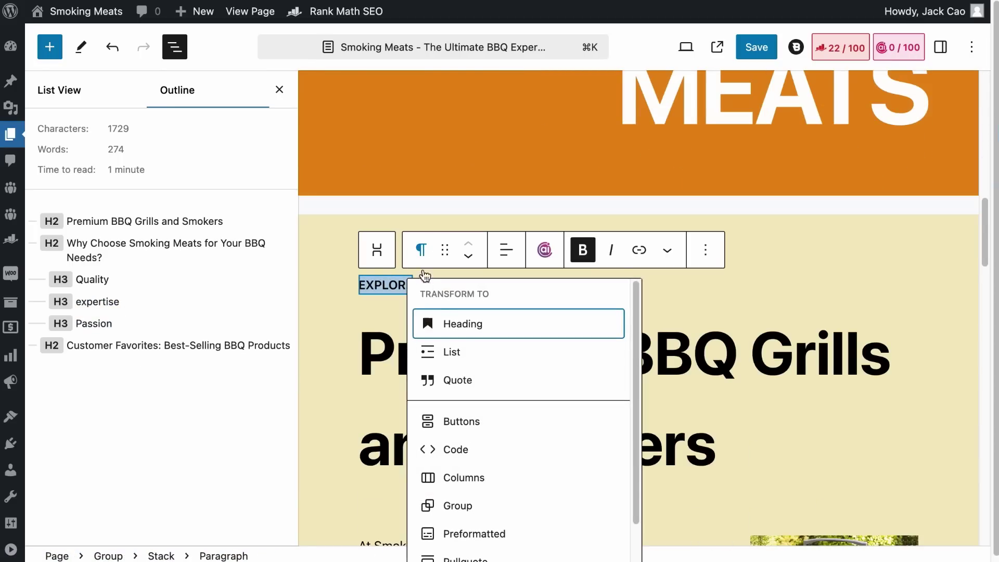
click(438, 326)
click(504, 261)
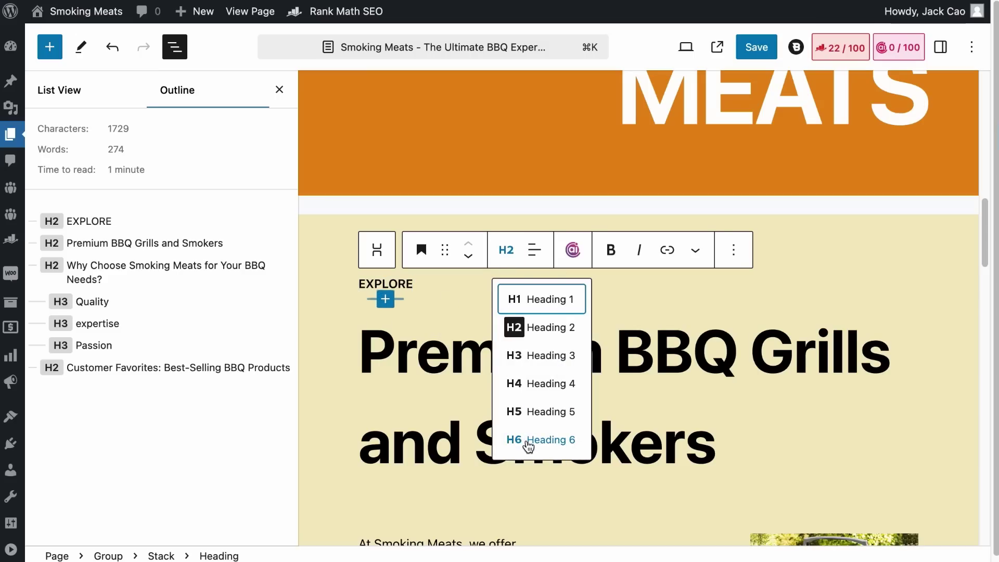
click(515, 440)
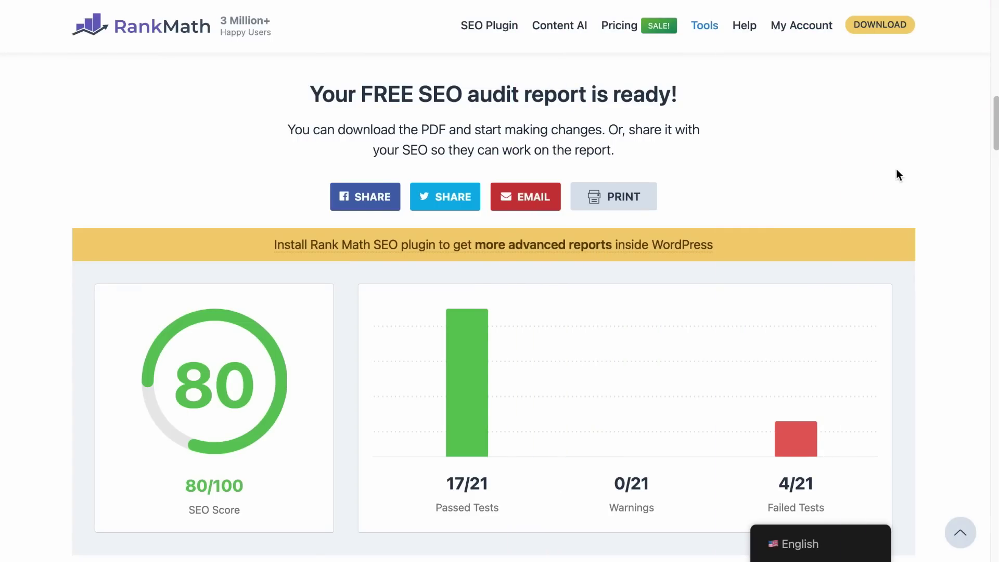
Read through the SEO audit report, search Google for "mypluginstore" and open the Smoking Meats result.
scroll(718, 321, down, 15)
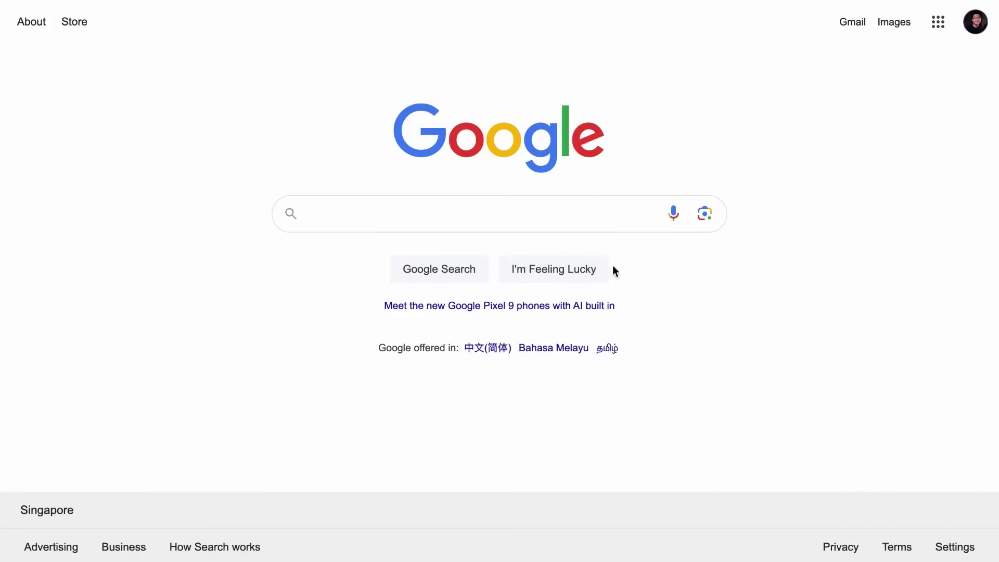
text(mypluginstore)
key(Return)
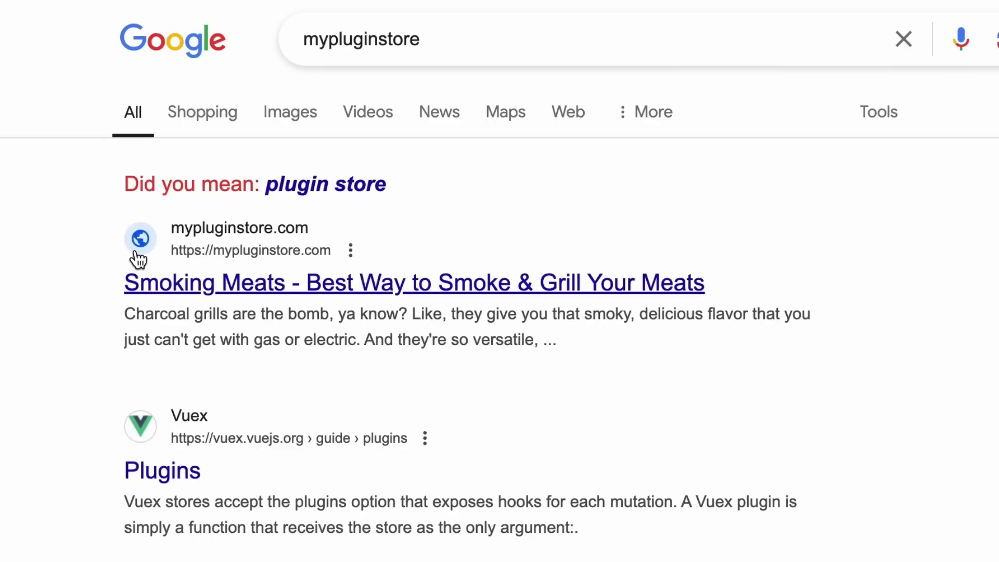
click(245, 285)
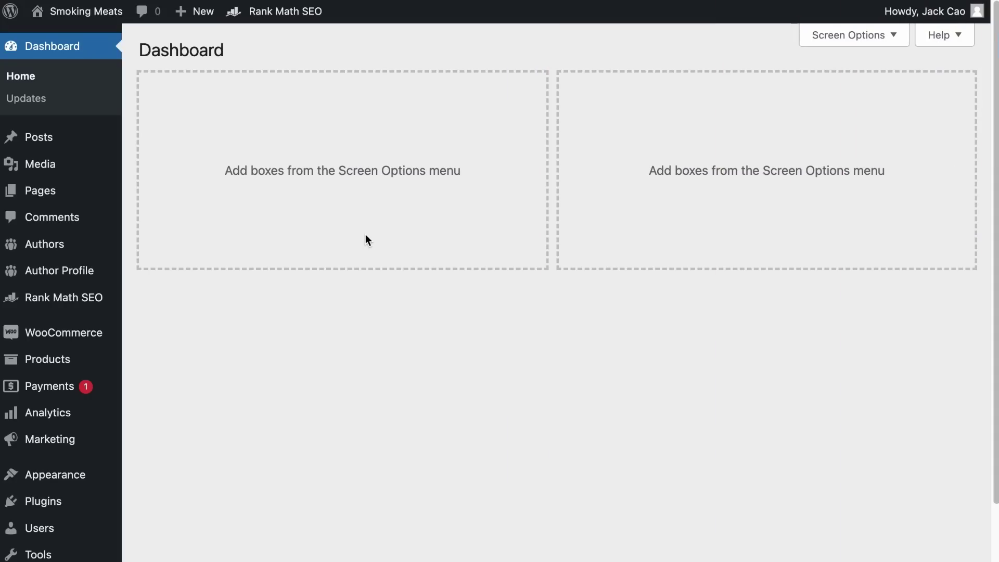
In the WordPress customizer's Site Identity settings, set the flaming steak grill image from the media library as the site icon, keeping the suggested crop.
scroll(145, 298, down, 2)
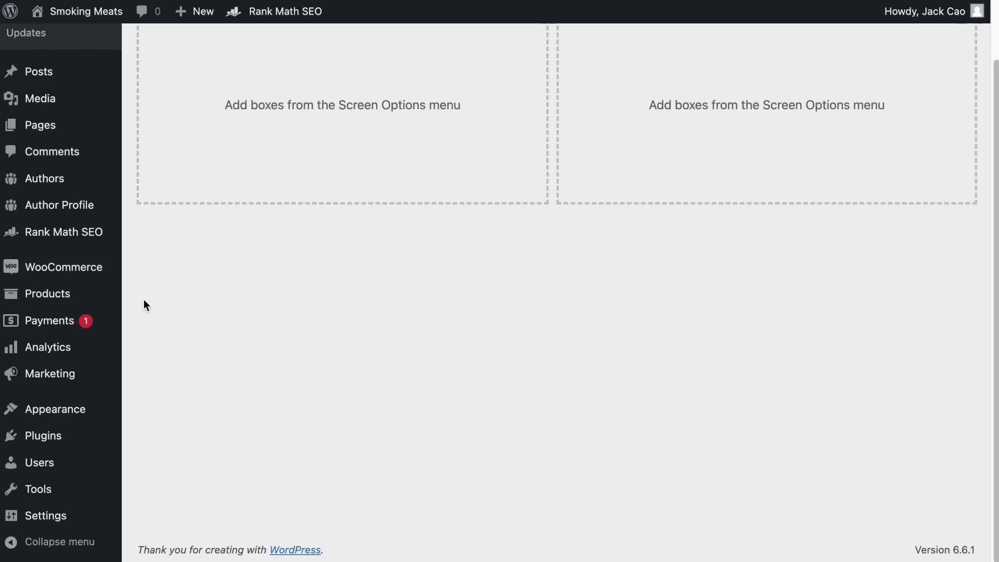
mouse_move(67, 414)
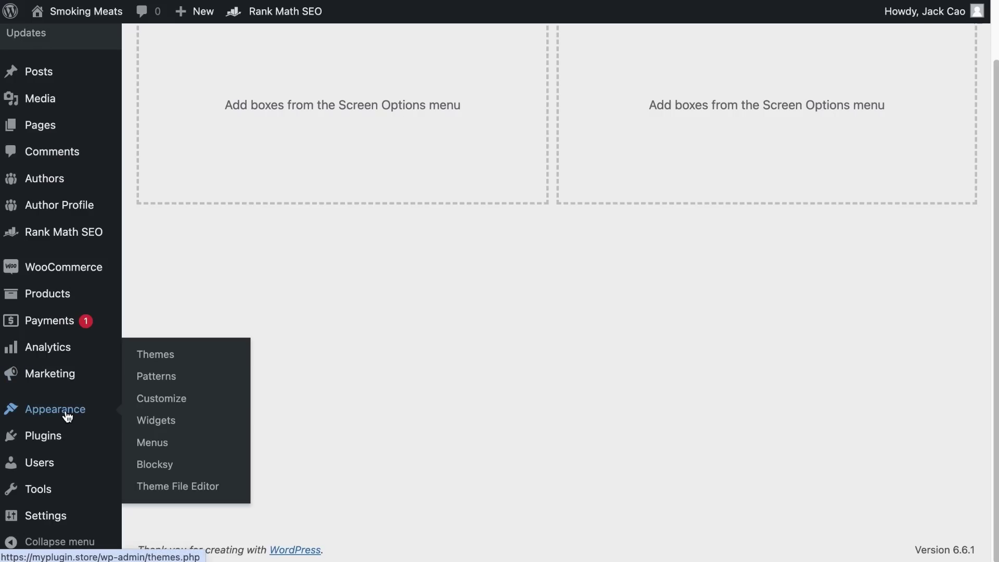
click(145, 399)
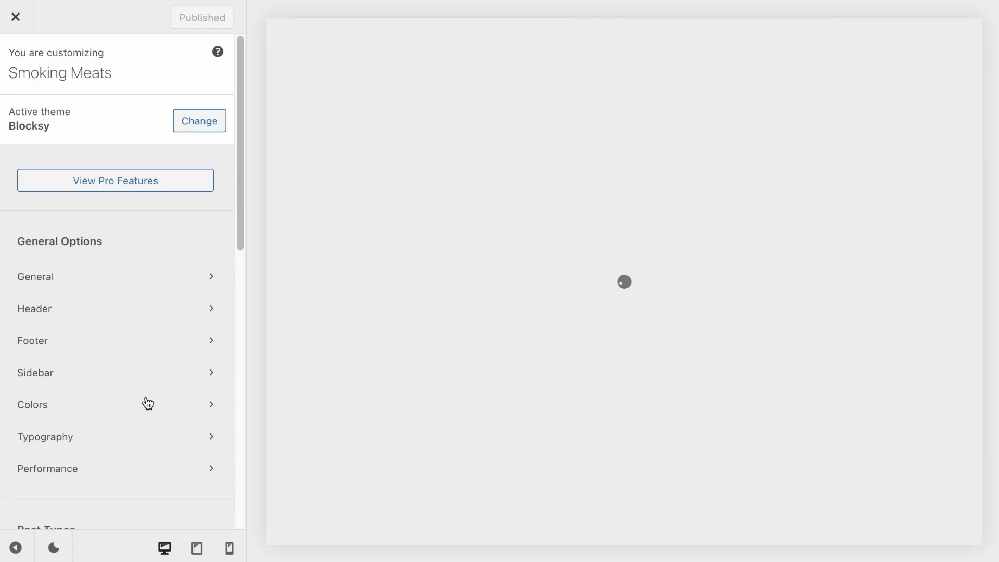
scroll(141, 385, down, 11)
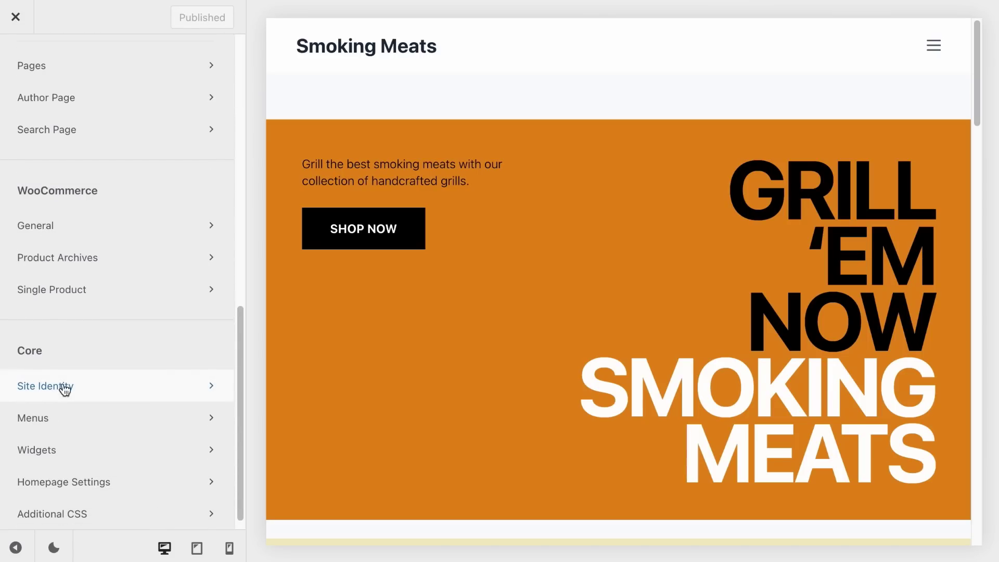
click(94, 386)
click(138, 343)
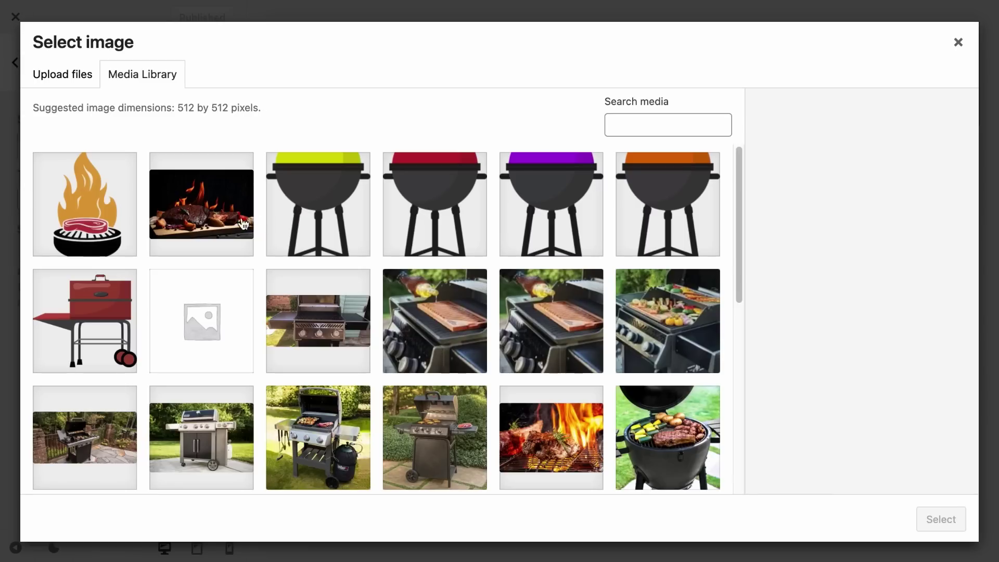
click(82, 205)
click(938, 517)
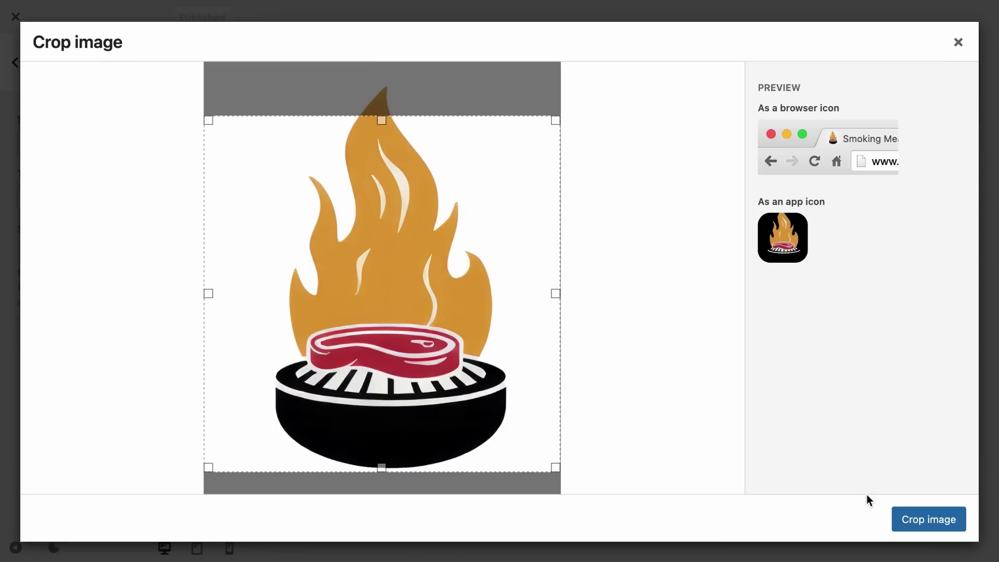
click(910, 513)
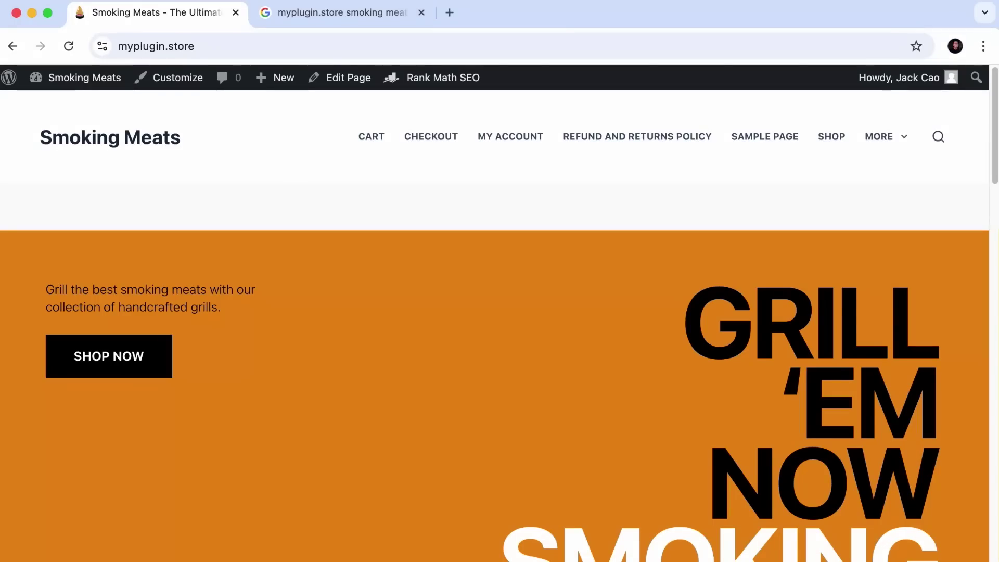
click(375, 20)
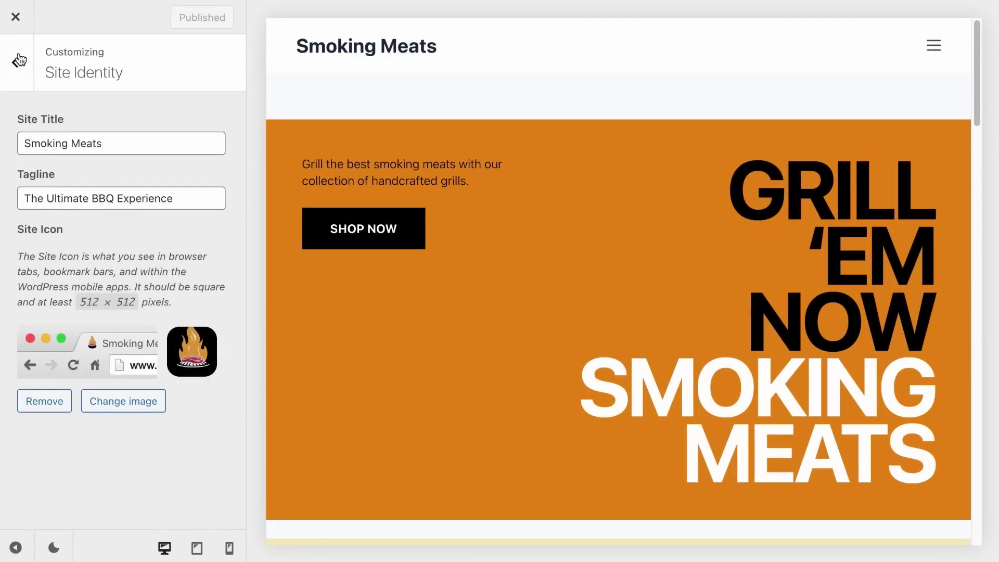
Add the flaming steak grill image from the media library as the logo in the global header's Logo element.
click(14, 61)
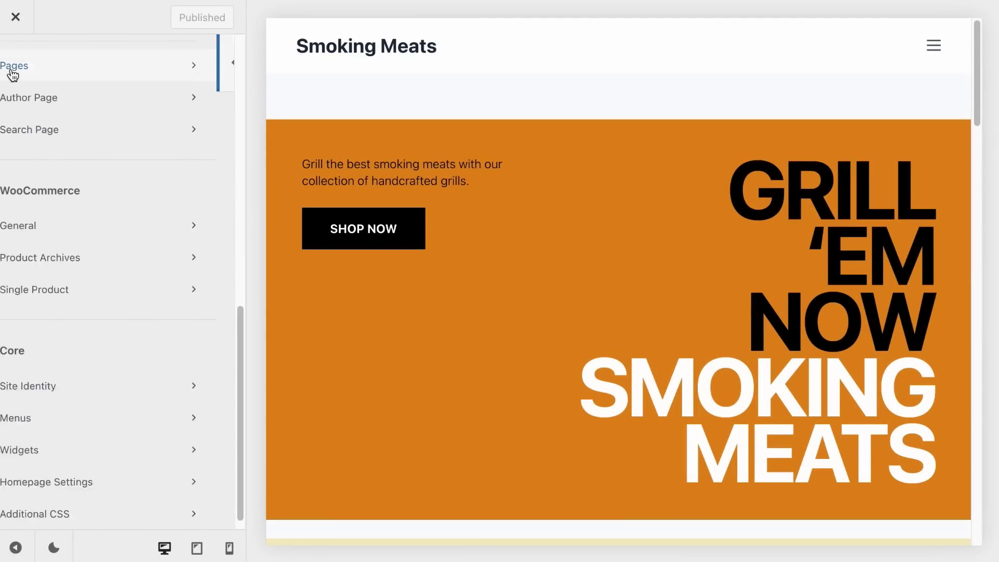
scroll(25, 94, up, 15)
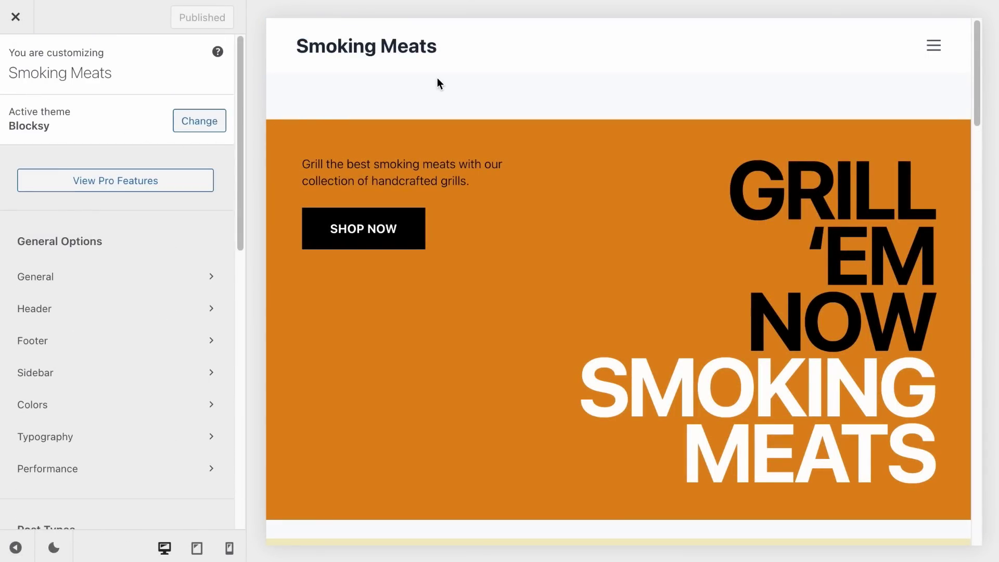
click(141, 314)
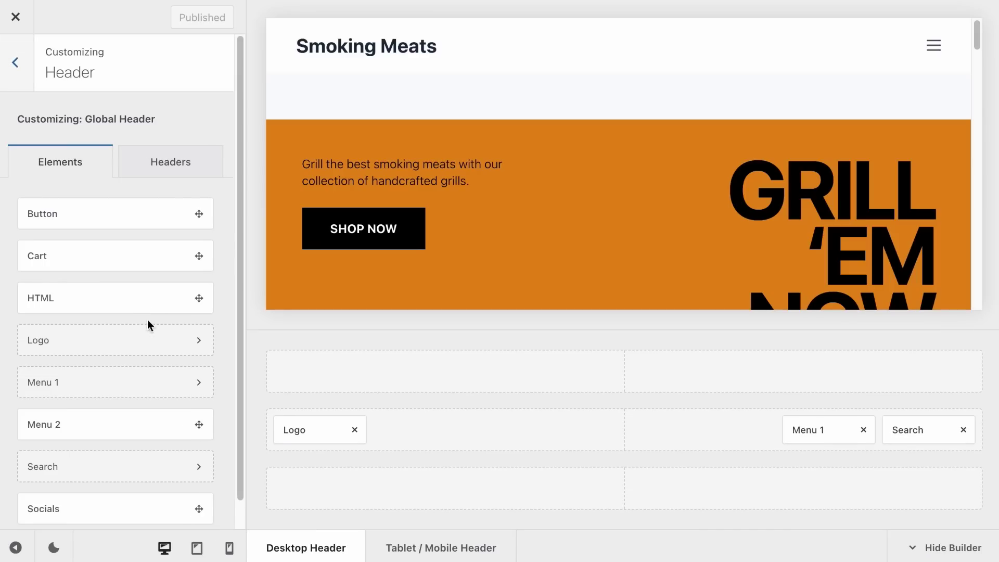
click(308, 427)
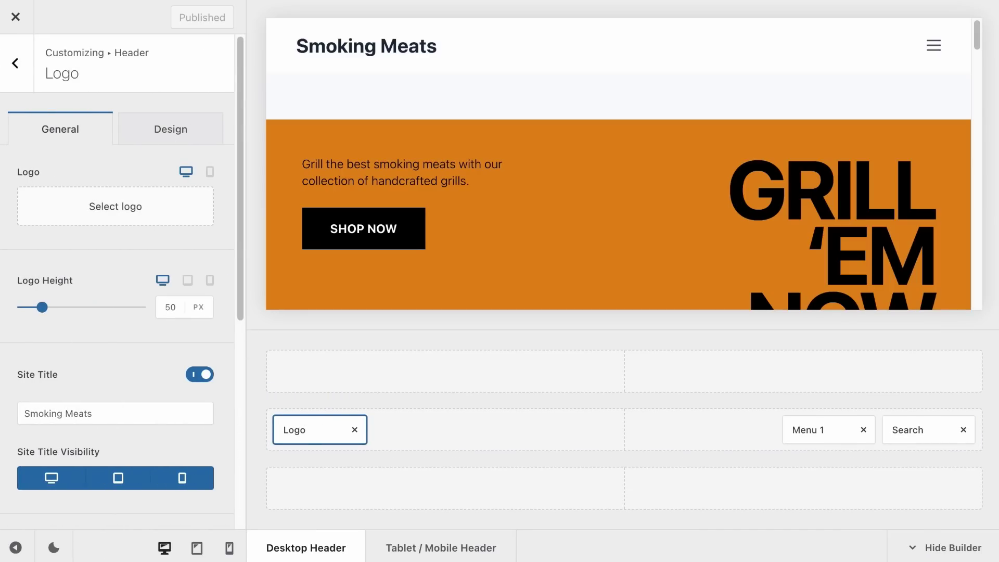
click(118, 208)
click(84, 209)
click(923, 516)
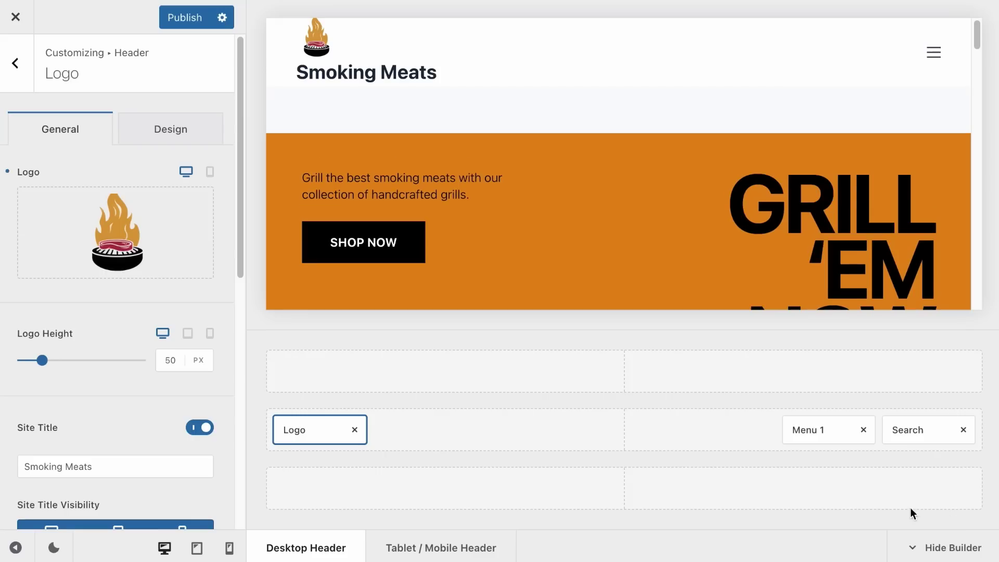
Hide the site title beside the header logo, set the logo height to 68 px and publish the customization.
click(200, 427)
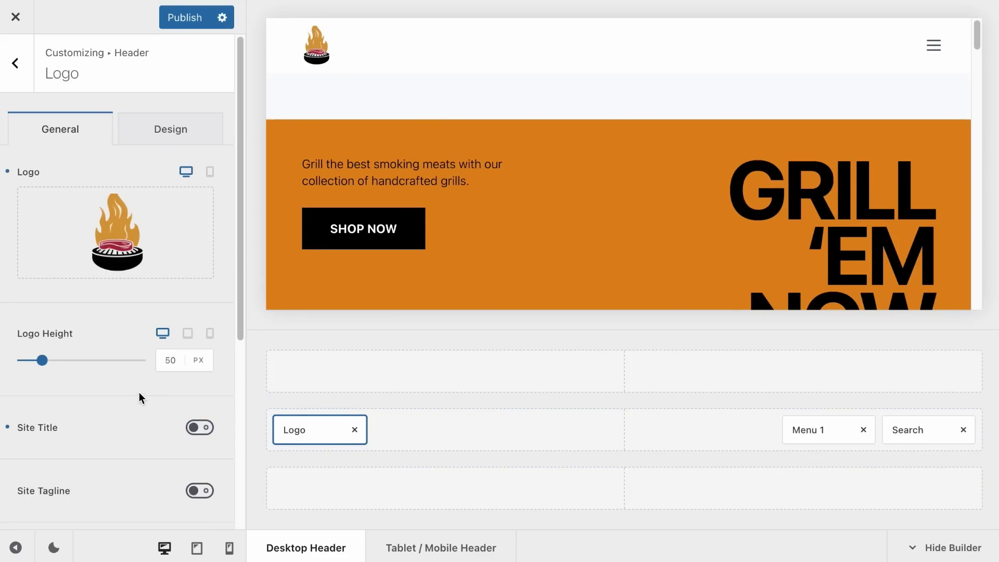
mouse_move(144, 262)
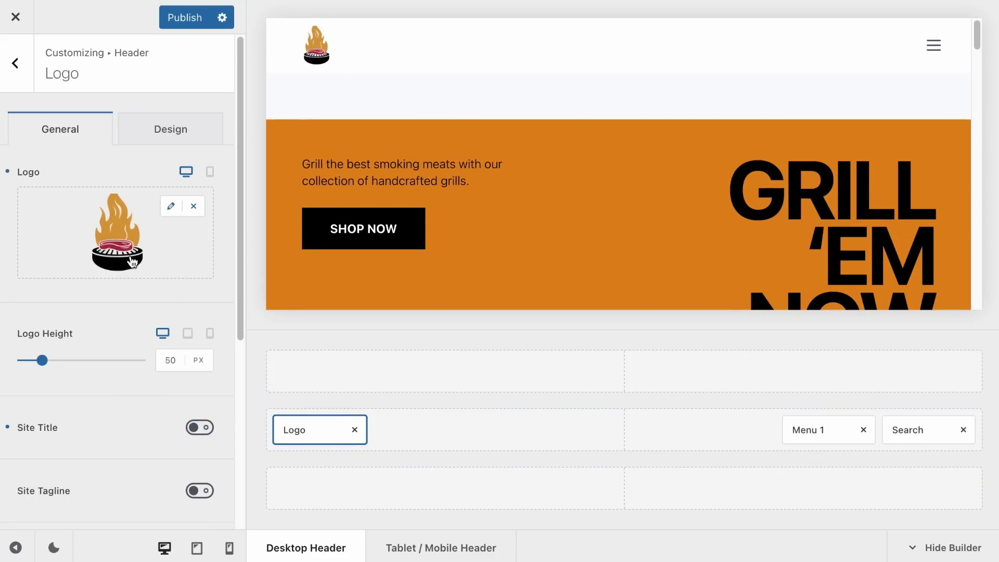
mouse_move(42, 360)
mouse_down()
mouse_move(57, 360)
mouse_move(49, 361)
mouse_up()
click(186, 24)
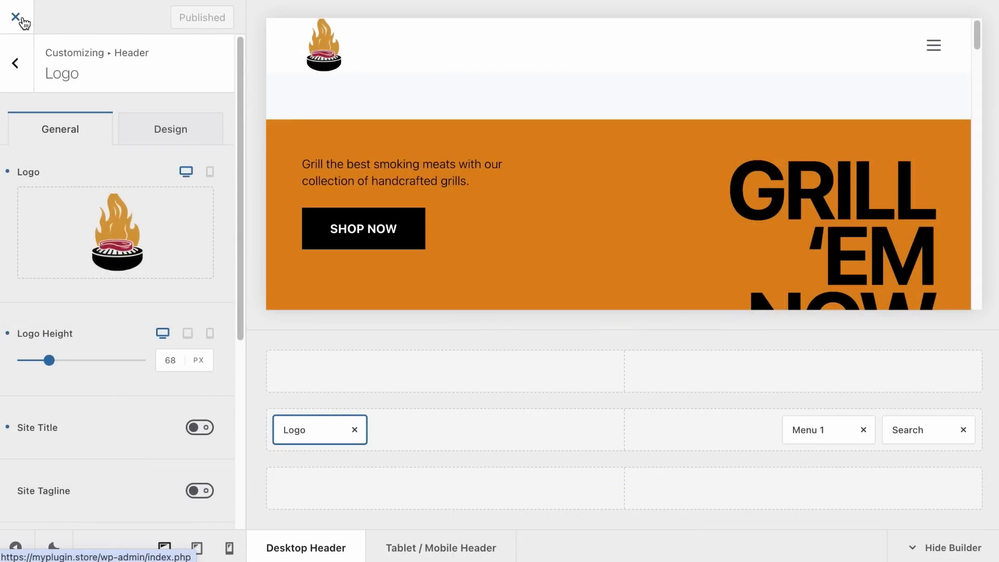
Leave the customizer, open Rank Math's Local SEO settings under Titles & Meta and examine the size and shape requirements for the logo.
click(21, 20)
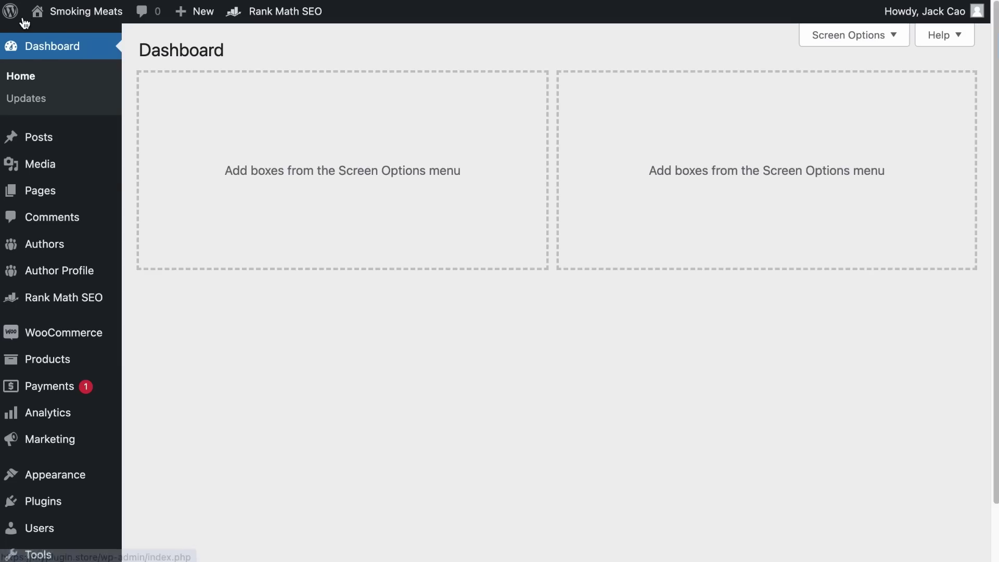
mouse_move(110, 307)
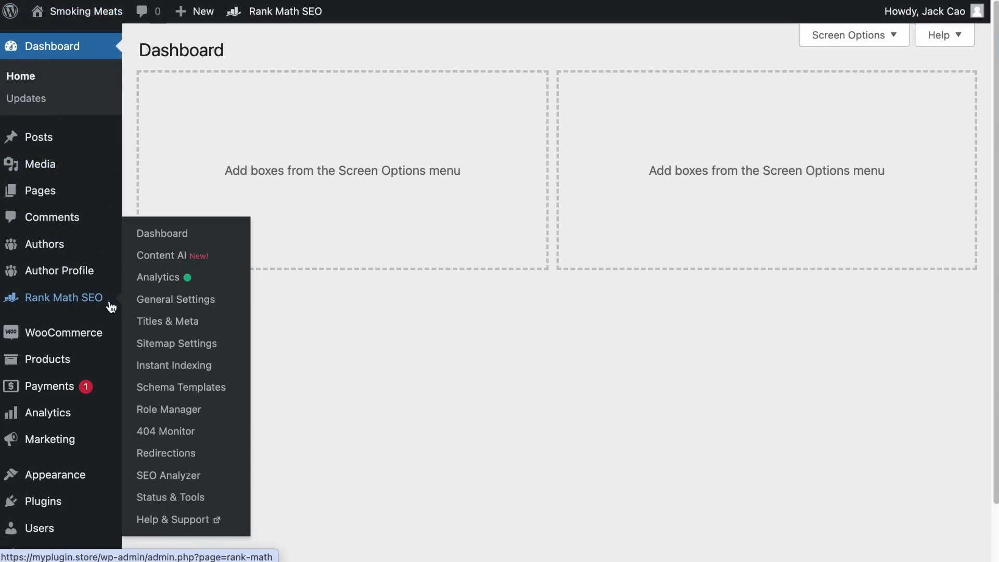
click(174, 240)
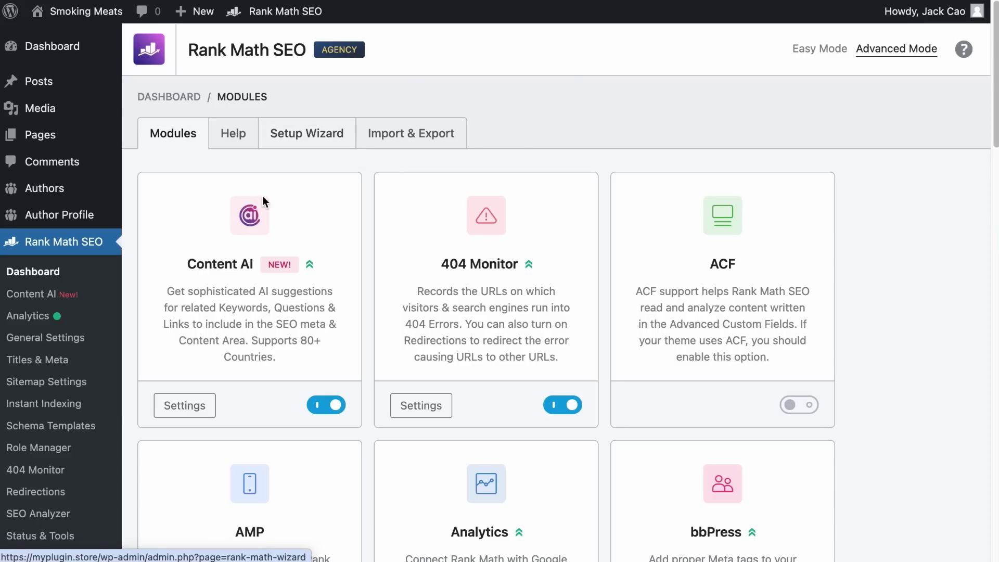
click(73, 363)
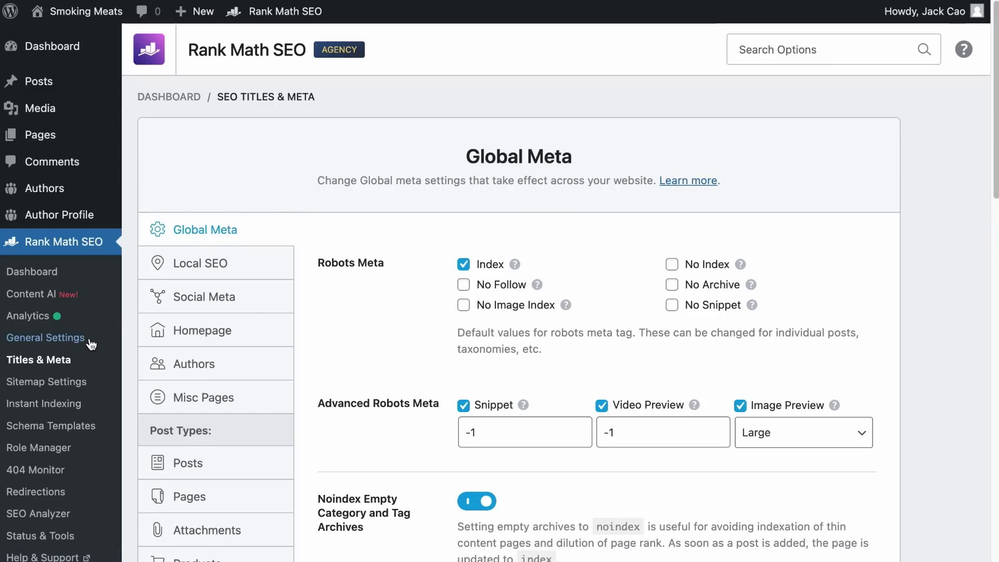
click(176, 269)
scroll(360, 318, down, 9)
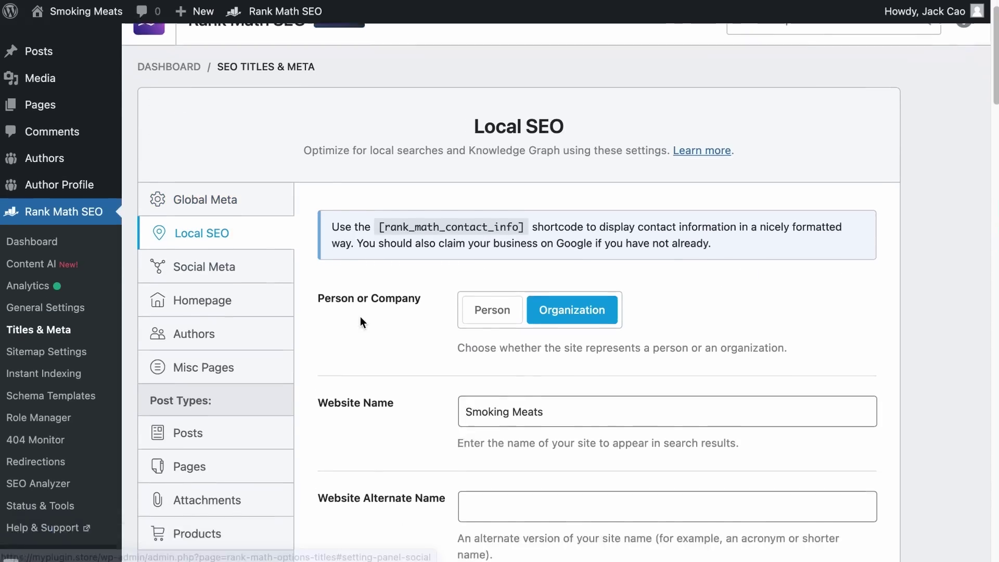
scroll(363, 322, down, 1)
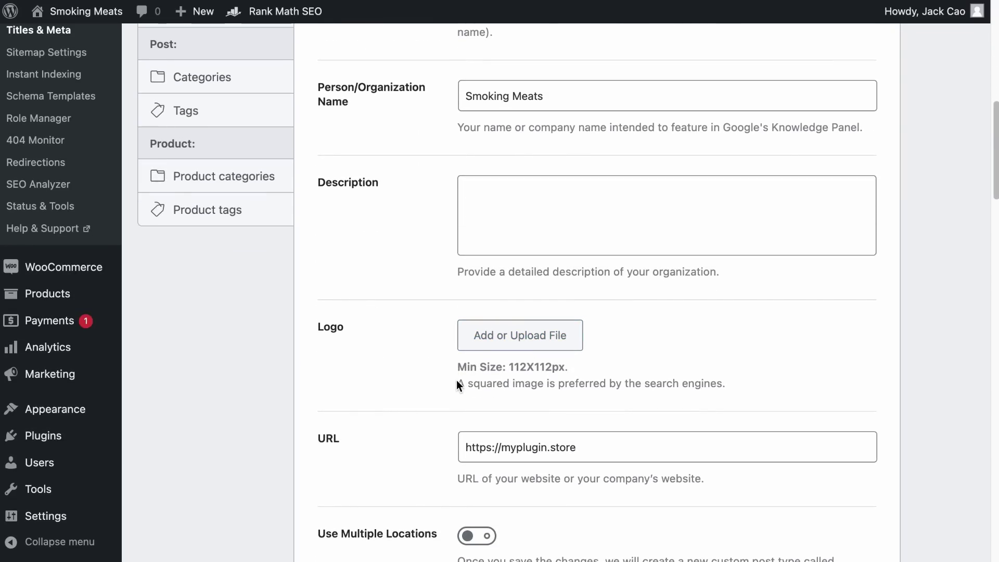
drag(457, 381, 741, 386)
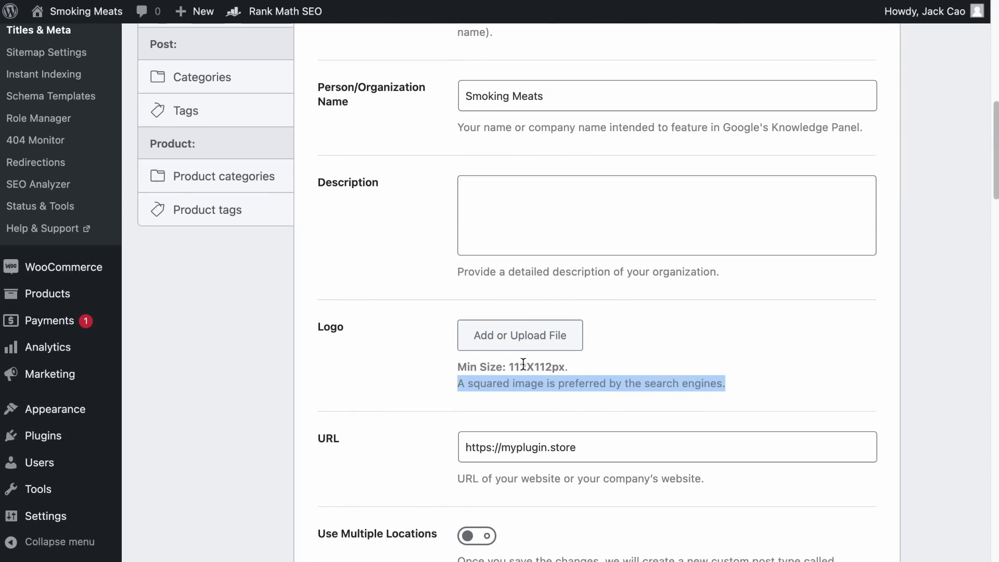
drag(465, 365, 570, 368)
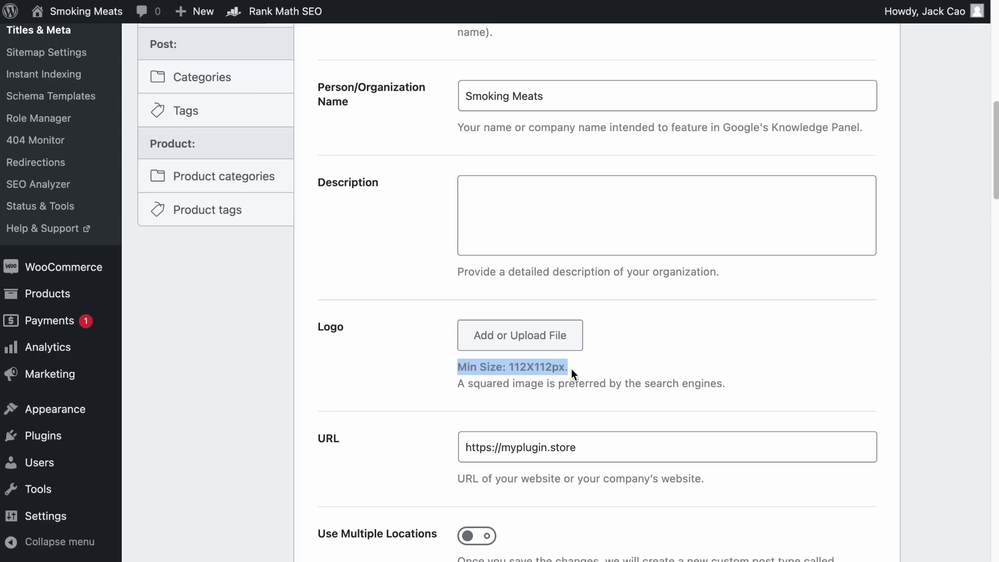
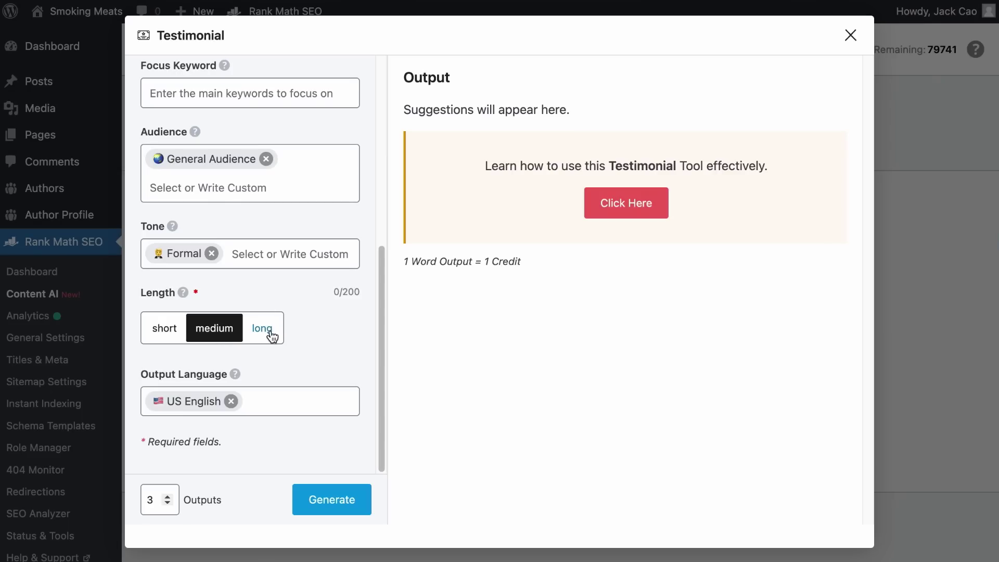
In Content AI's Testimonial tool, set the number of outputs to 1 and generate the testimonial.
click(250, 390)
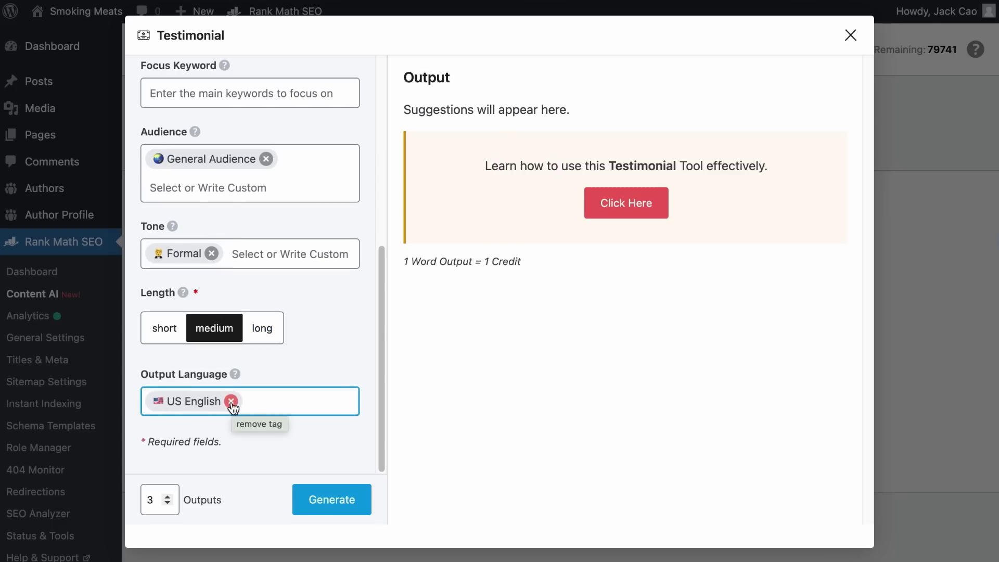
click(171, 513)
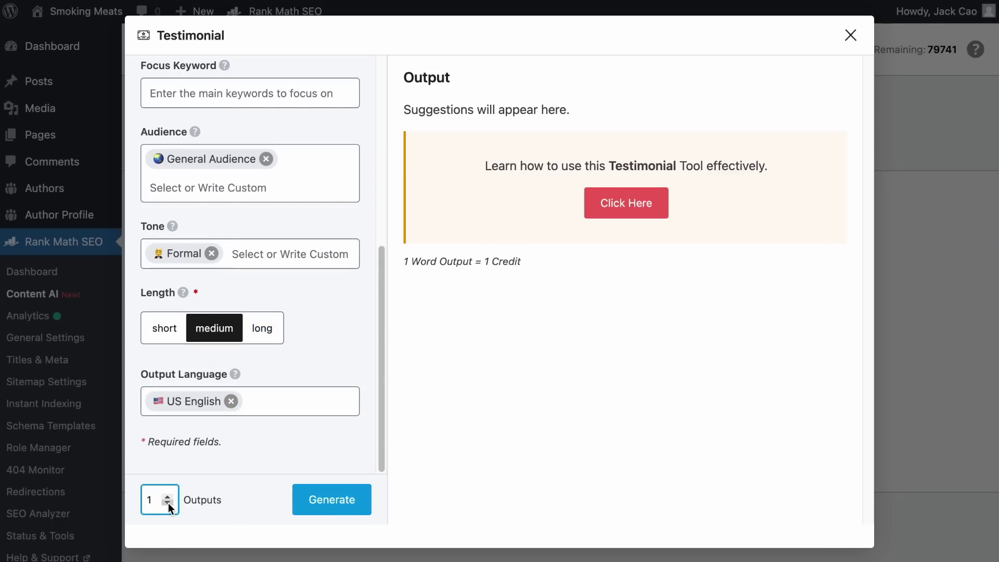
click(319, 500)
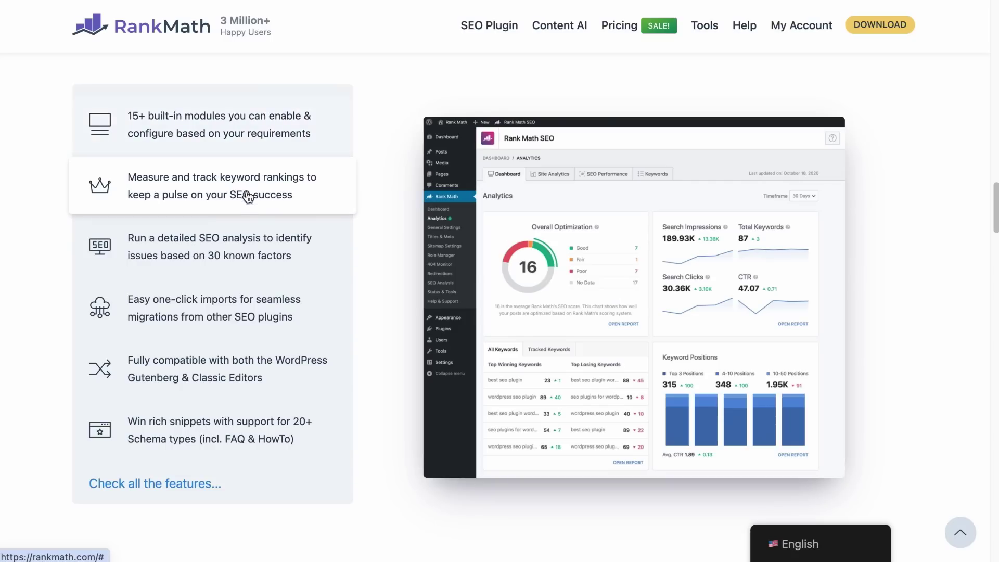
In the homepage editor, generate alternative text with Content AI for the red charcoal grill image below "Premium BBQ Grills and Smokers".
mouse_move(250, 246)
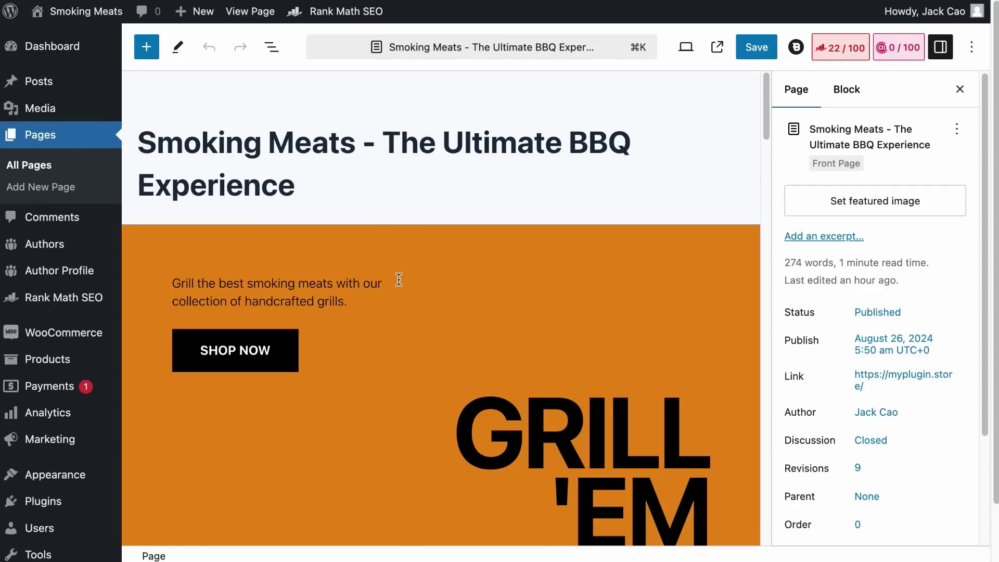
scroll(398, 279, down, 20)
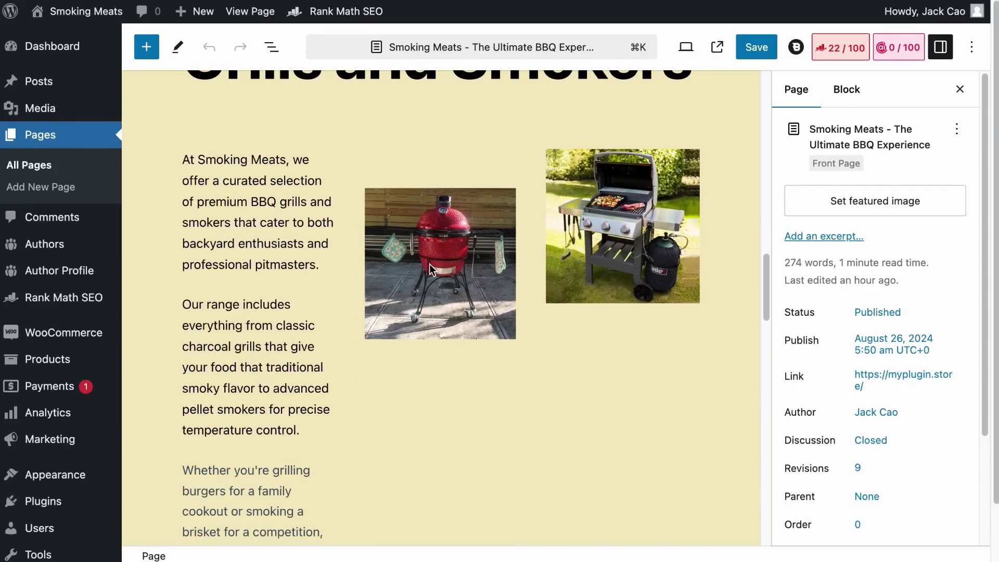
click(429, 264)
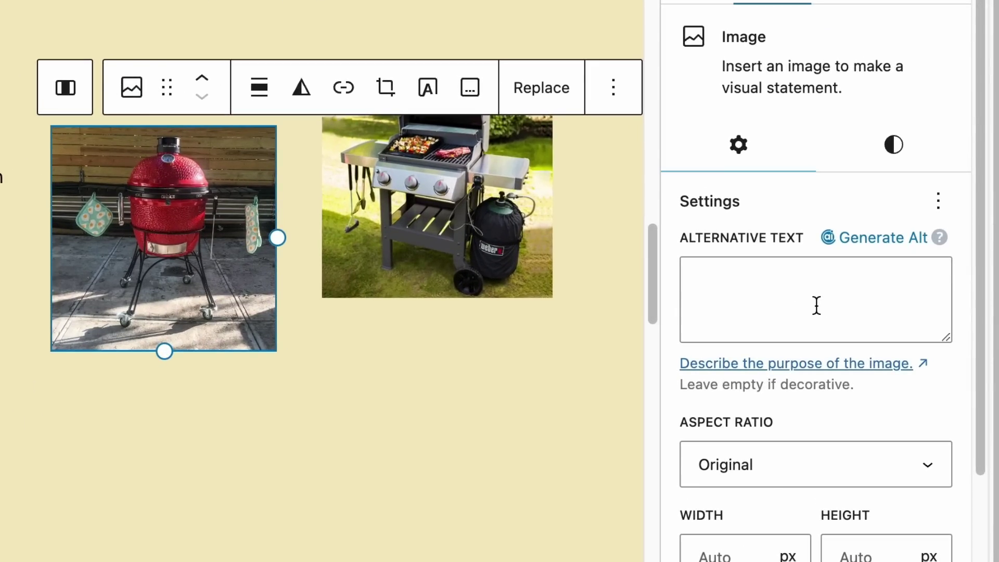
click(876, 239)
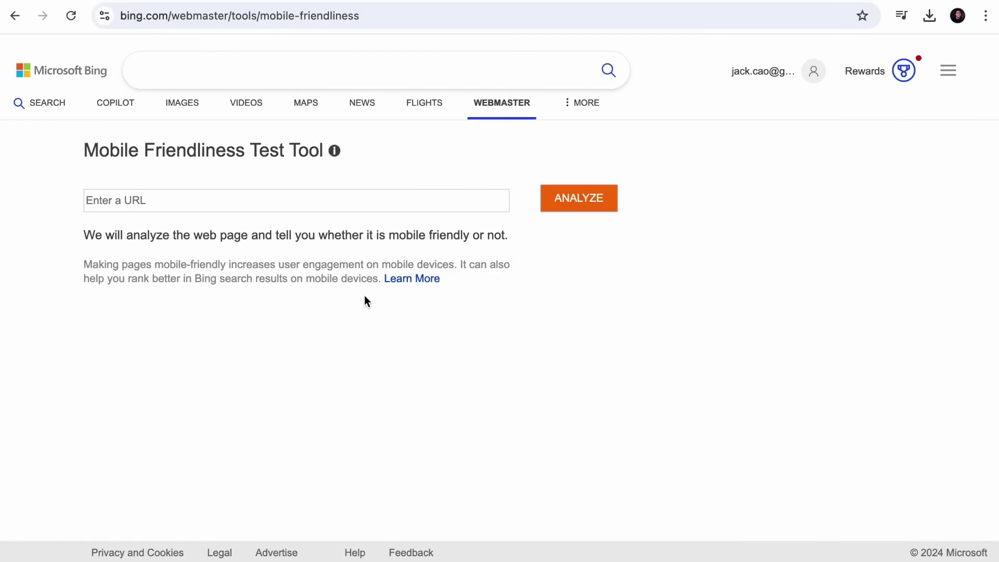
click(358, 24)
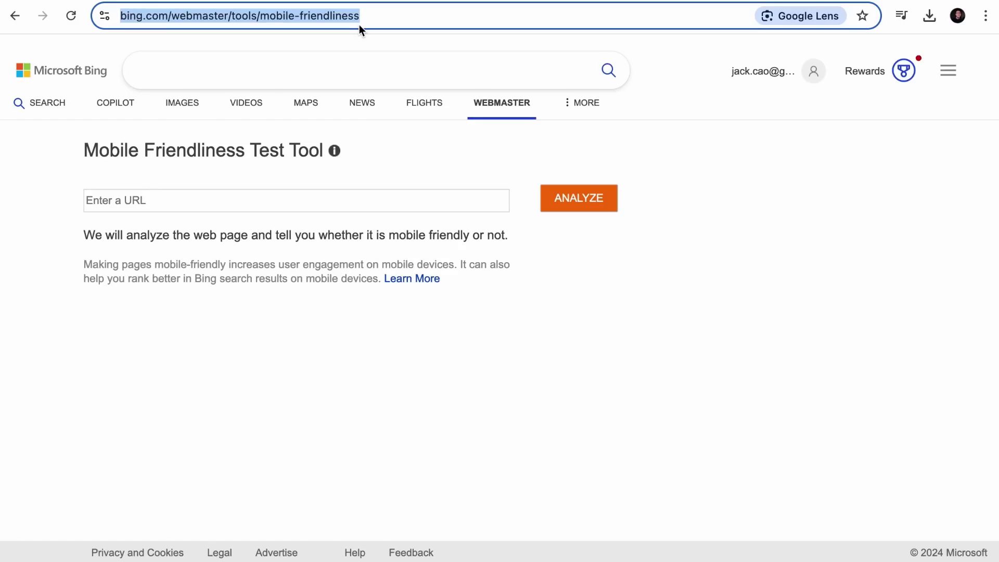
click(297, 198)
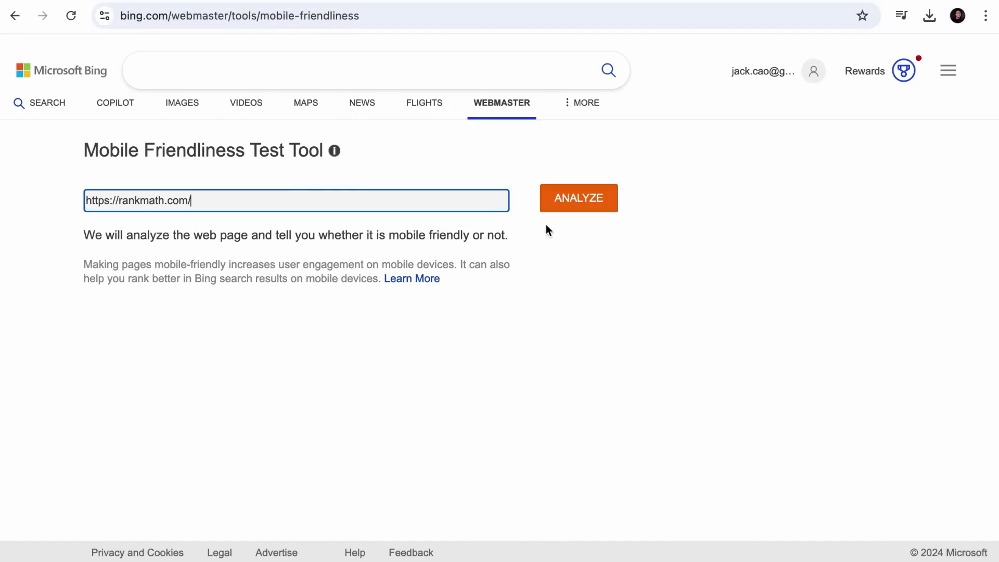
click(579, 200)
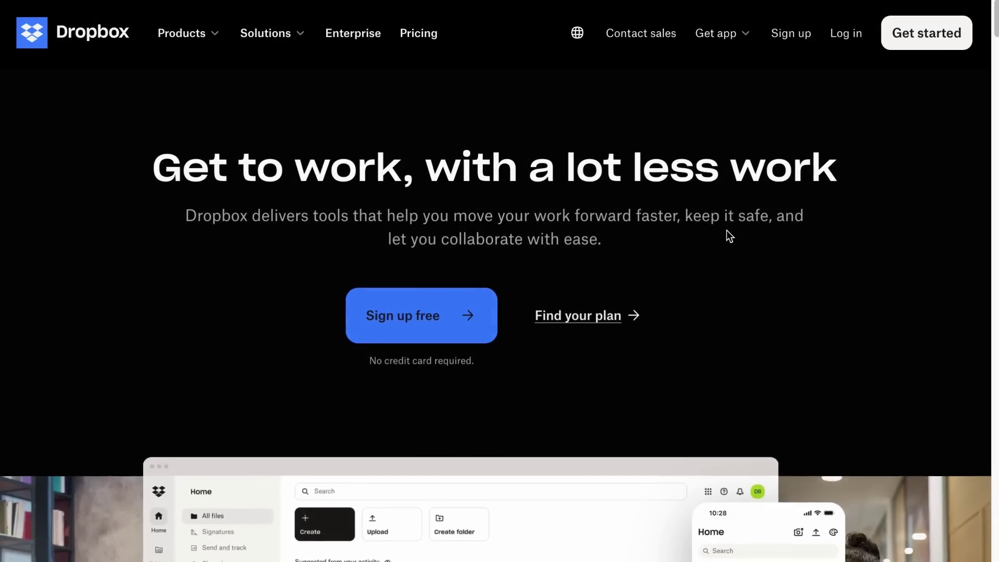
Examine the Dropbox homepage's headline, calls to action and content sections as an example of homepage design.
scroll(726, 230, down, 15)
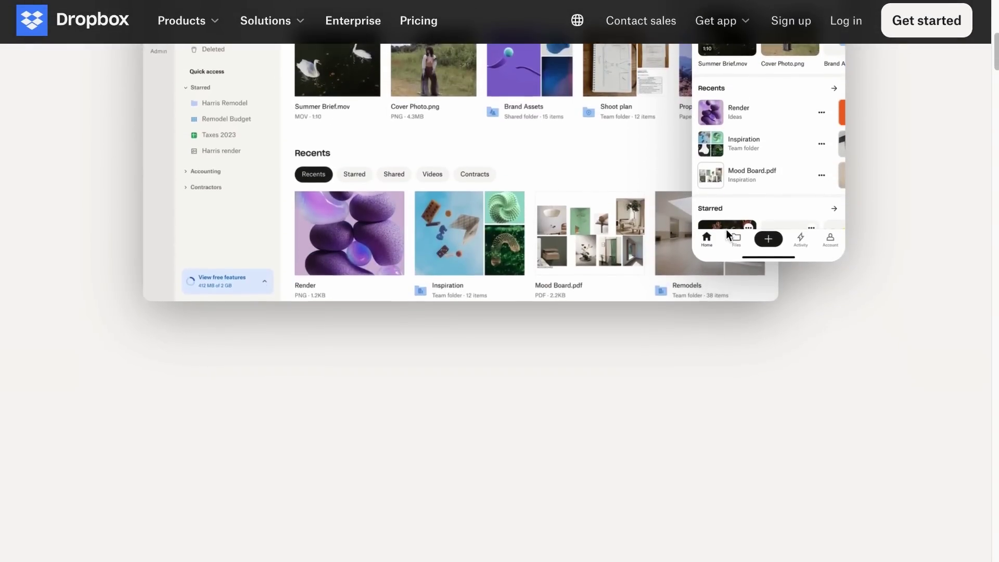
scroll(725, 229, down, 5)
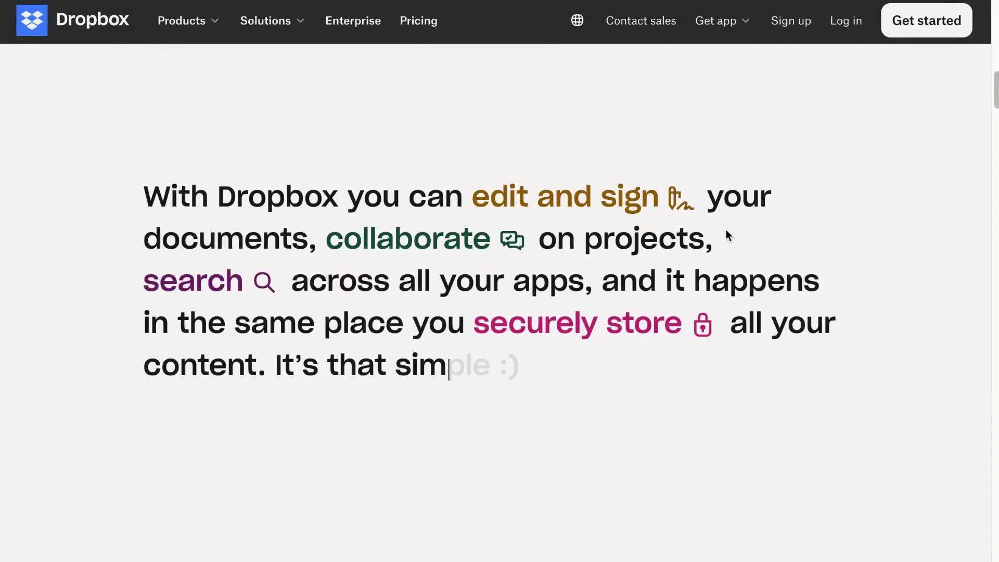
scroll(726, 230, down, 10)
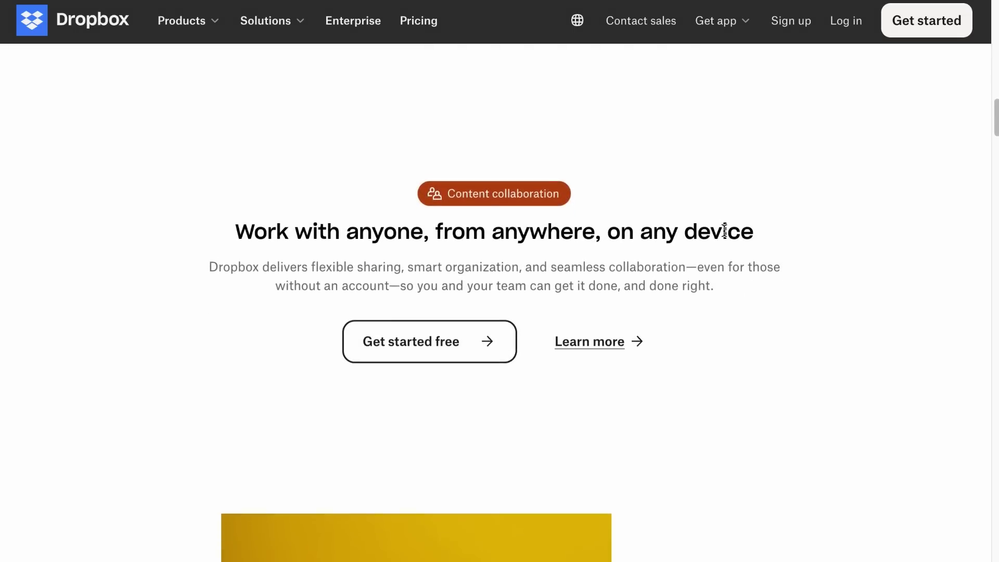
scroll(723, 232, down, 9)
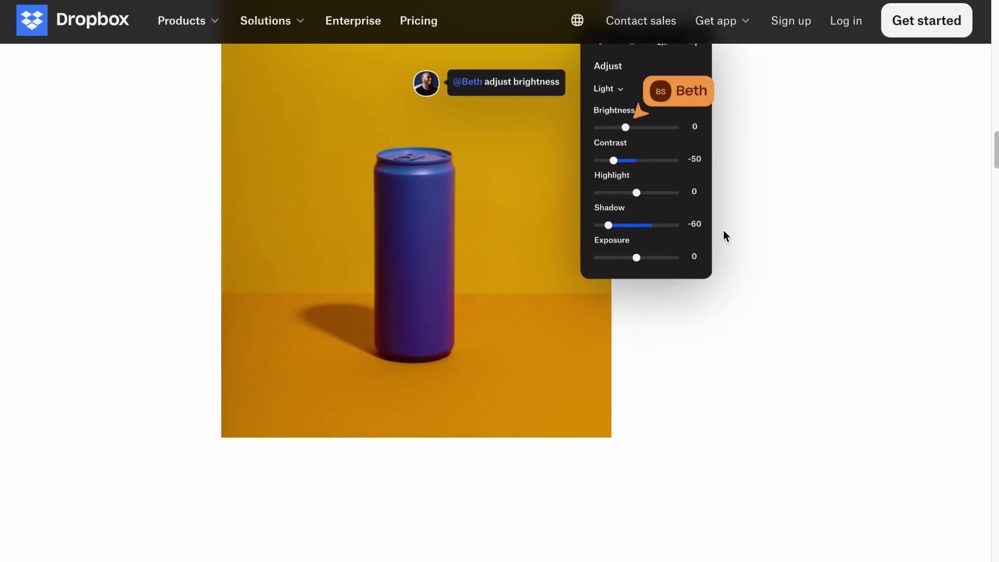
scroll(725, 236, down, 10)
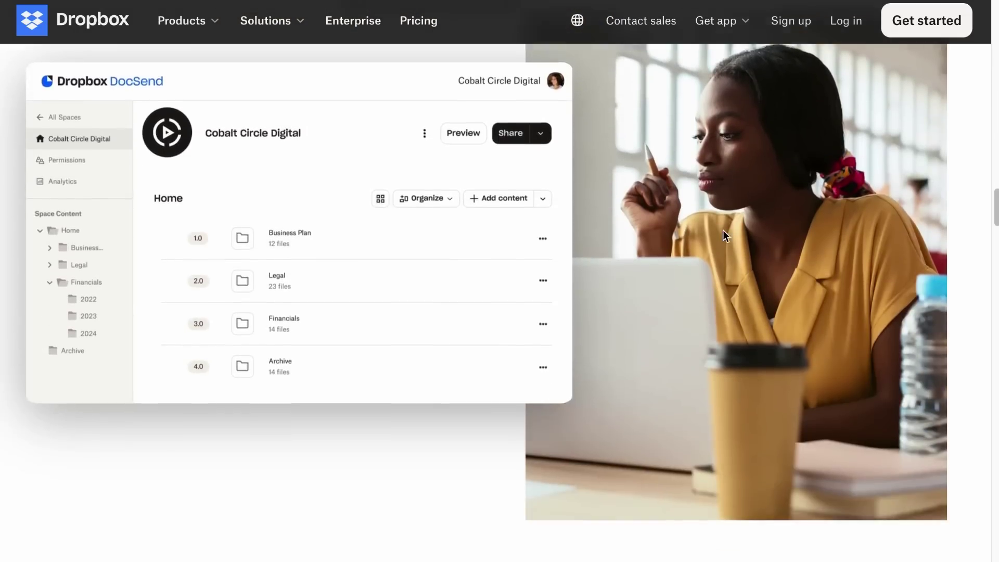
scroll(722, 230, down, 10)
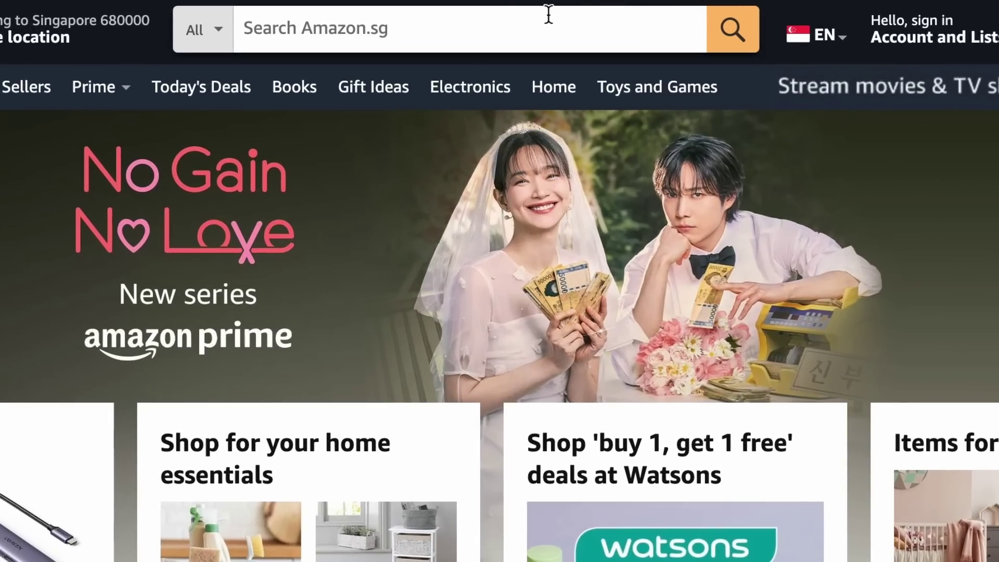
Search the Amazon.sg store for "microphones" and look through the product results.
click(507, 25)
text(mir)
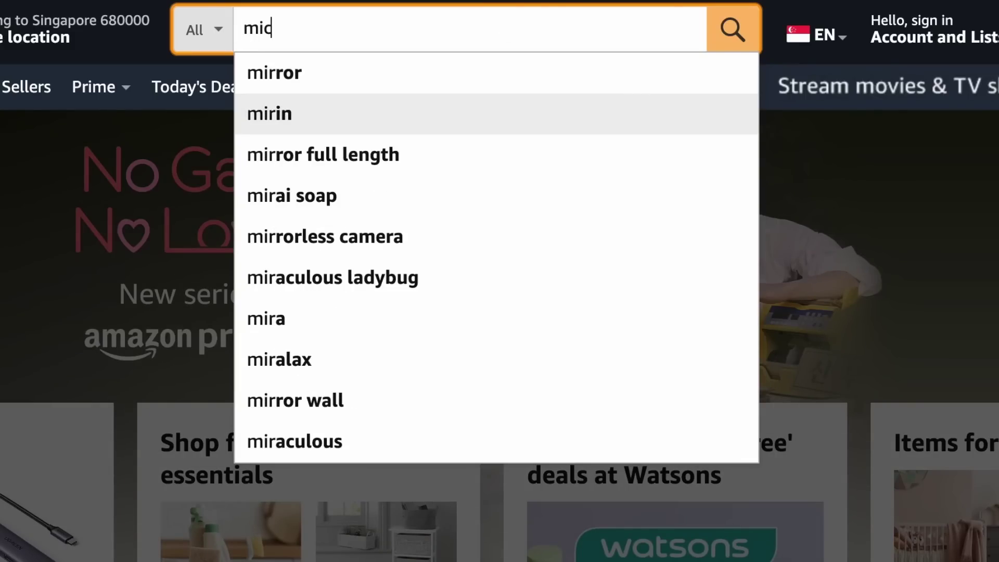
text(crophones)
key(Return)
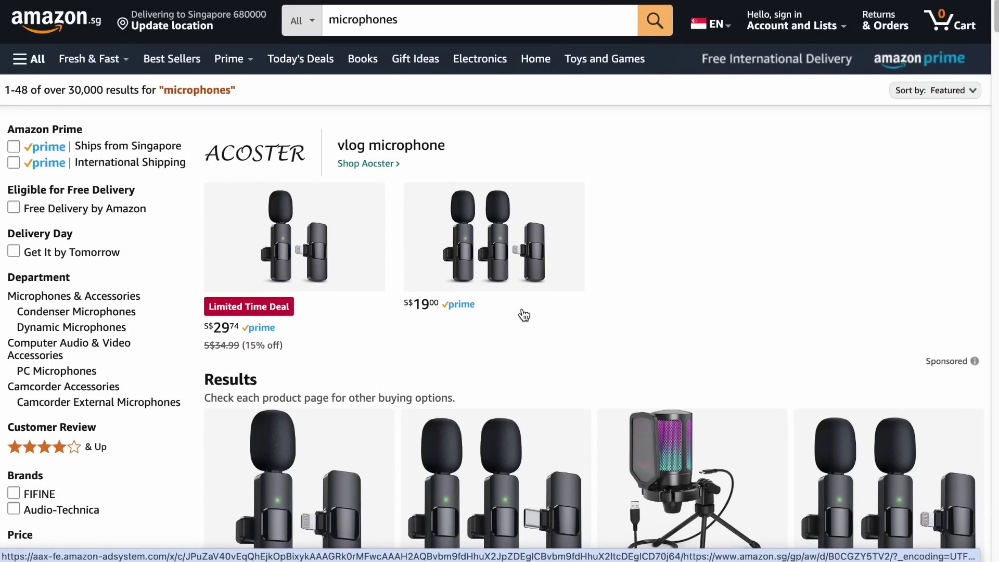
scroll(524, 315, down, 8)
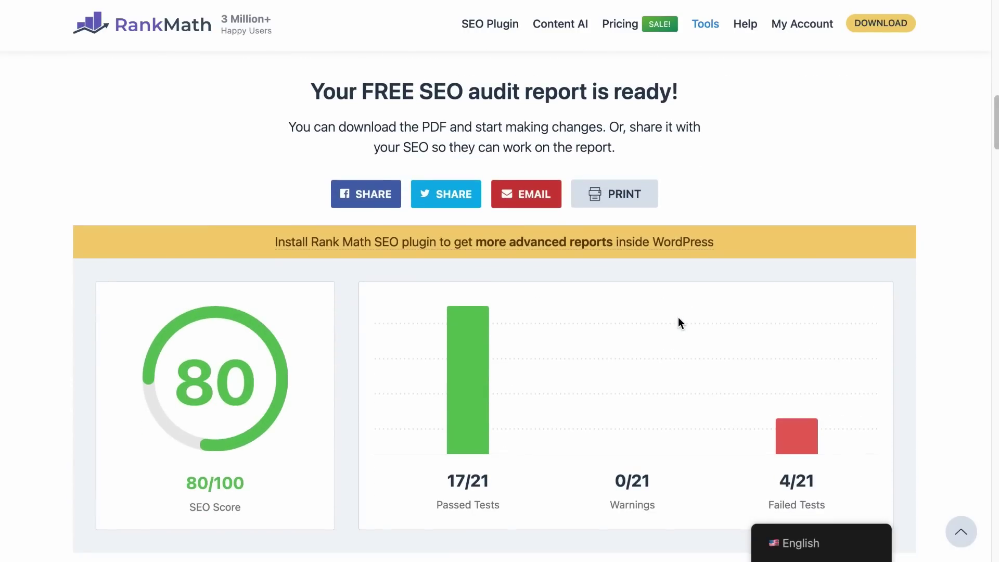
Examine Rank Math's SEO audit report for rankmath.com, from the score through Basic SEO and Advanced SEO to the mobile snapshot.
scroll(676, 354, down, 12)
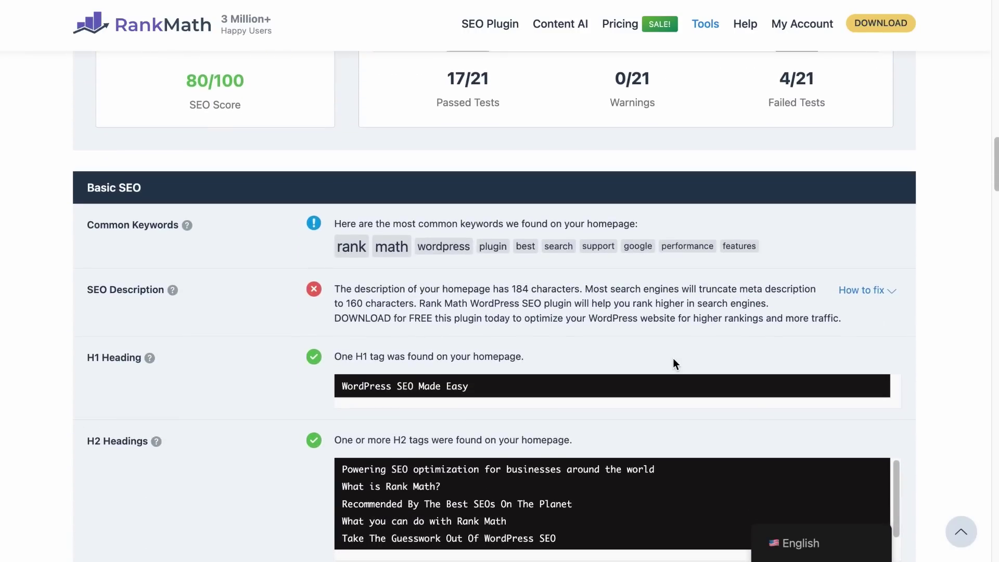
scroll(672, 356, down, 6)
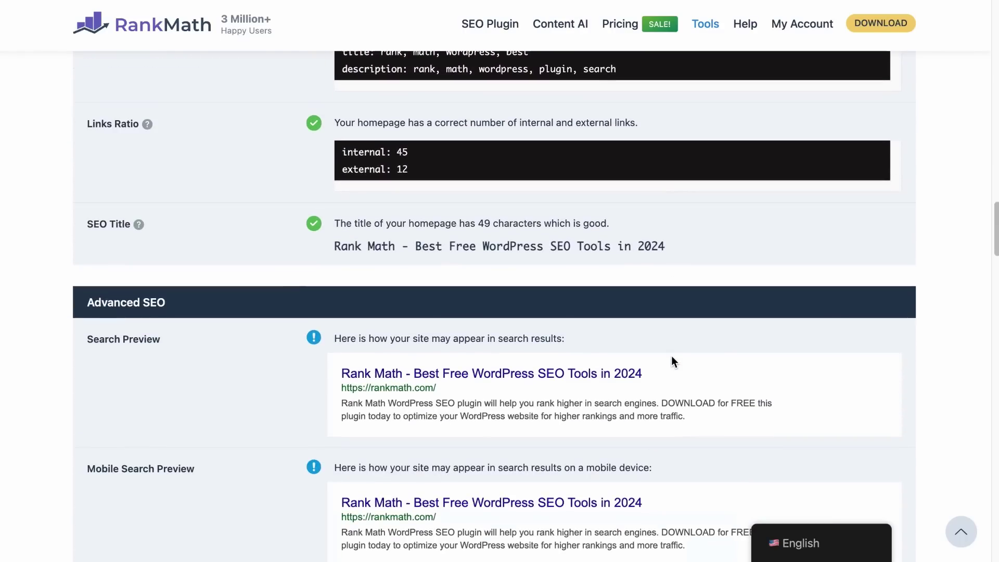
scroll(671, 357, down, 15)
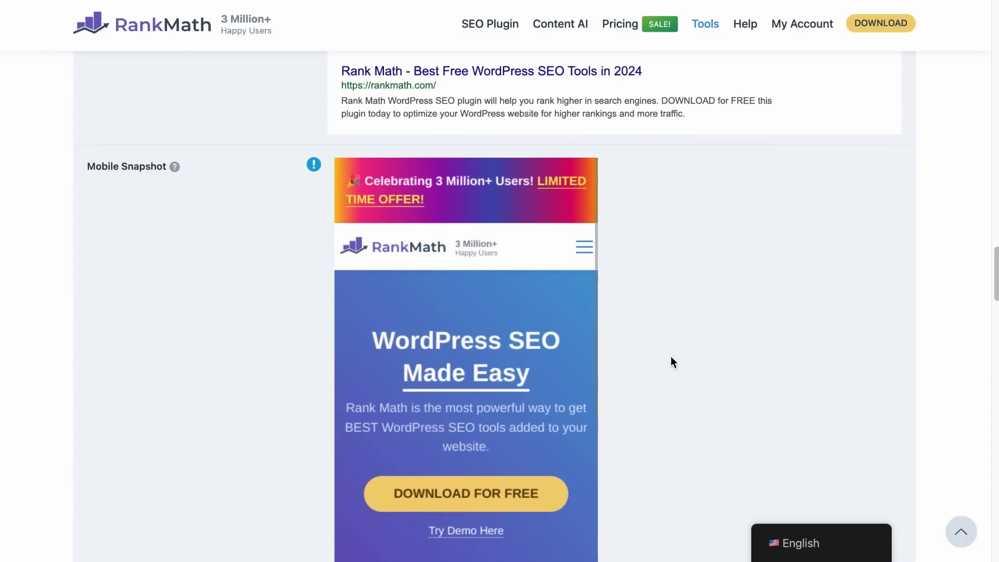
scroll(669, 355, down, 6)
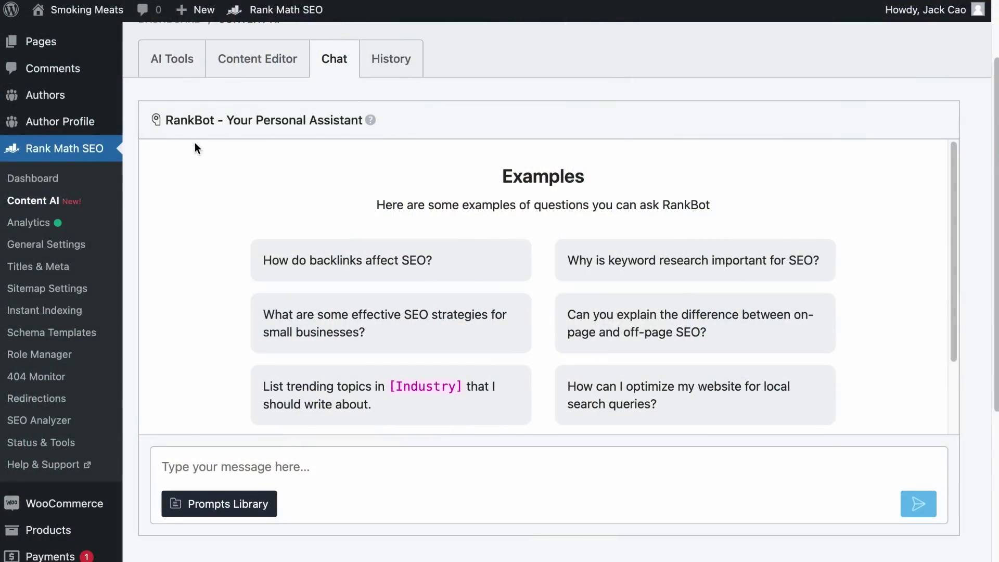
Ask RankBot in Content AI to write a Smoking Meats home page section about its Premium BBQ Grills and Smokers.
click(219, 467)
text(Writ)
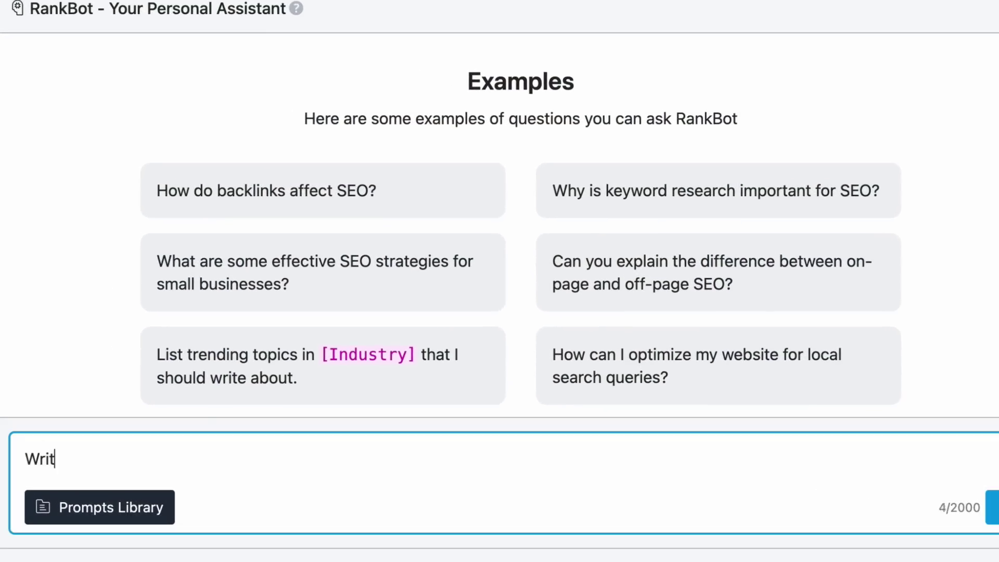
text(e a section for the home page of Smoking Meats talking about its Premium BBQ Grills and Smokers)
key(Return)
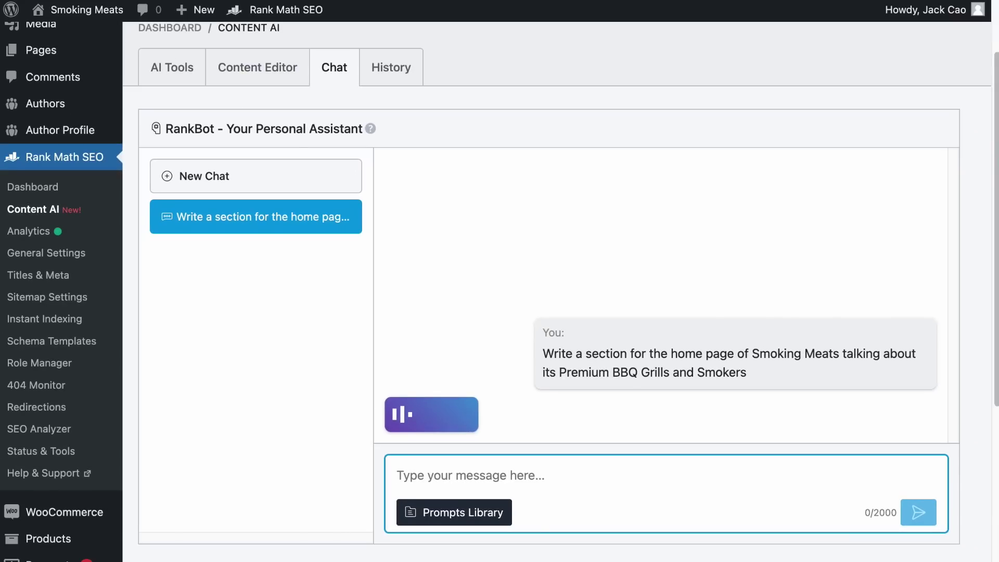